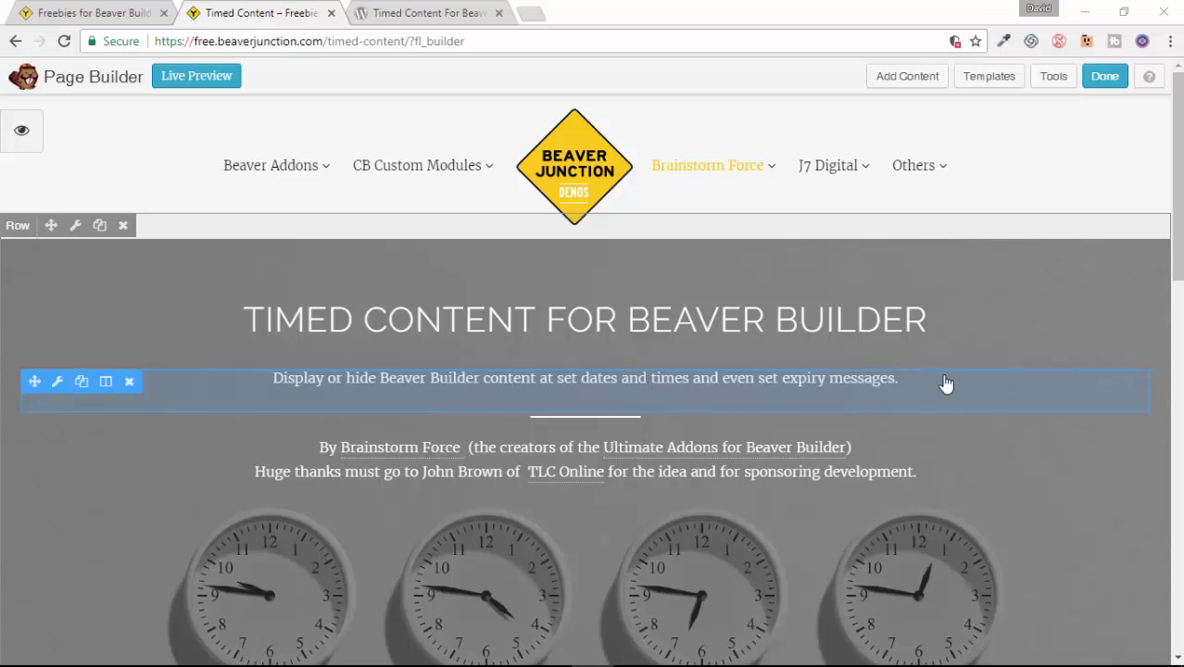
# Step: Bring up the WordPress.org page for Timed Content For Beaver Builder and scroll to its description
pyautogui.scroll(-4, 1082, 386)
pyautogui.scroll(-2, 1080, 384)
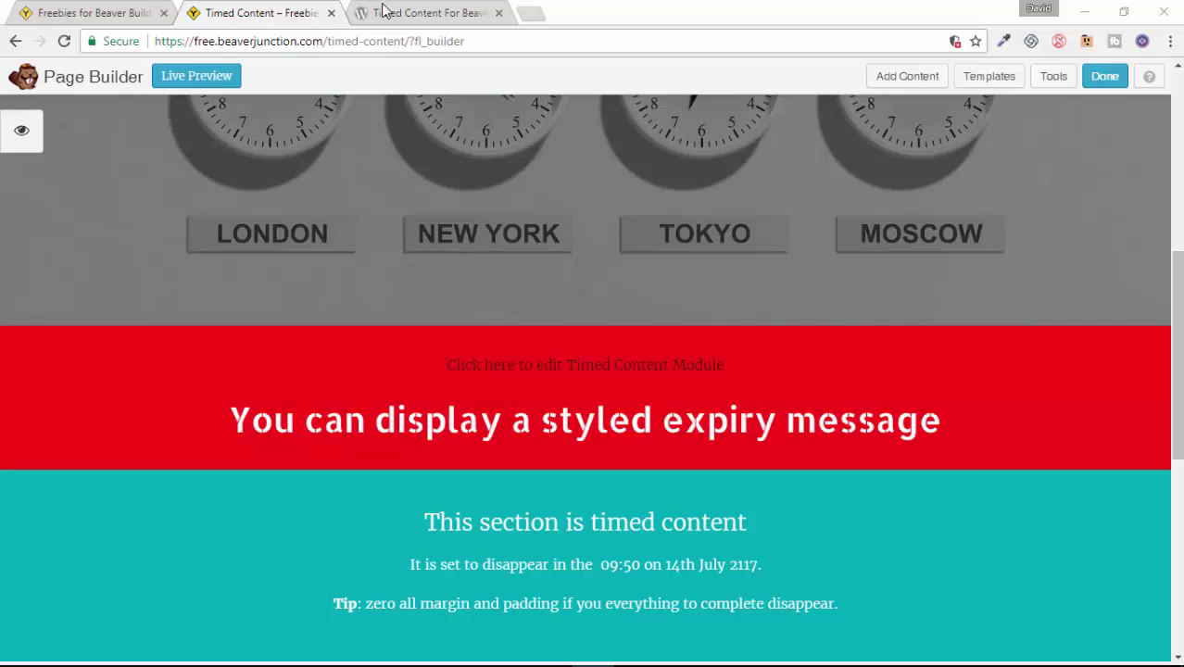
pyautogui.click(431, 14)
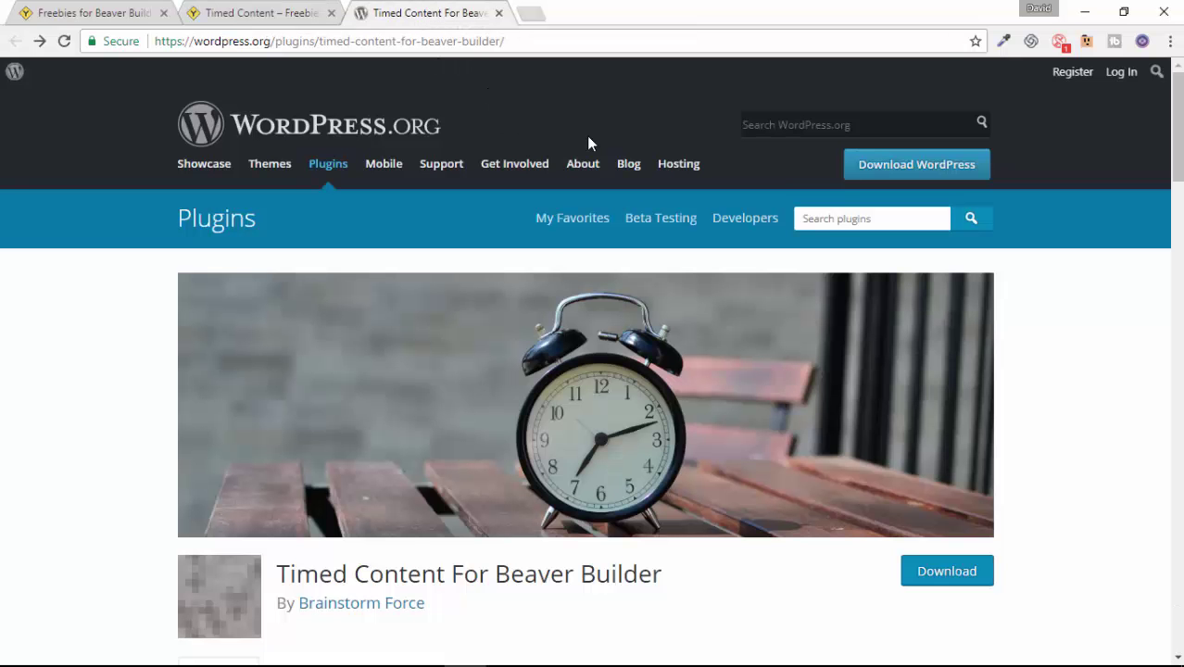
pyautogui.scroll(-3, 1080, 425)
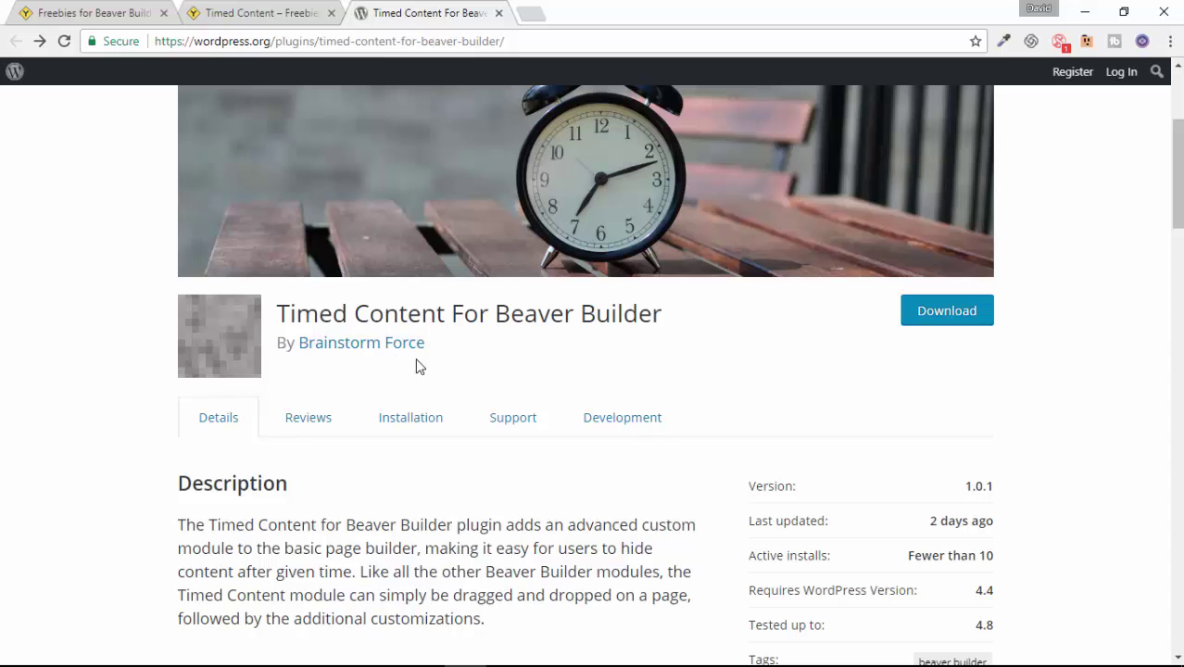
# Step: Return to the Timed Content demo page in the builder and scroll up to its title and tagline
pyautogui.click(252, 15)
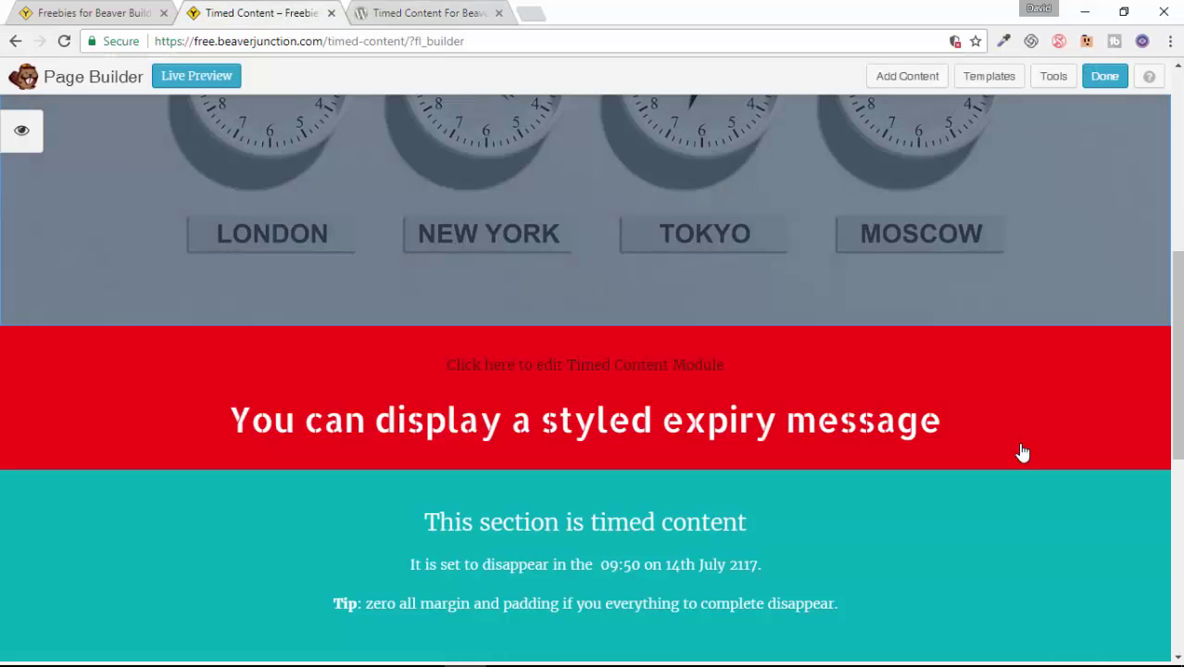
pyautogui.scroll(4, 1020, 449)
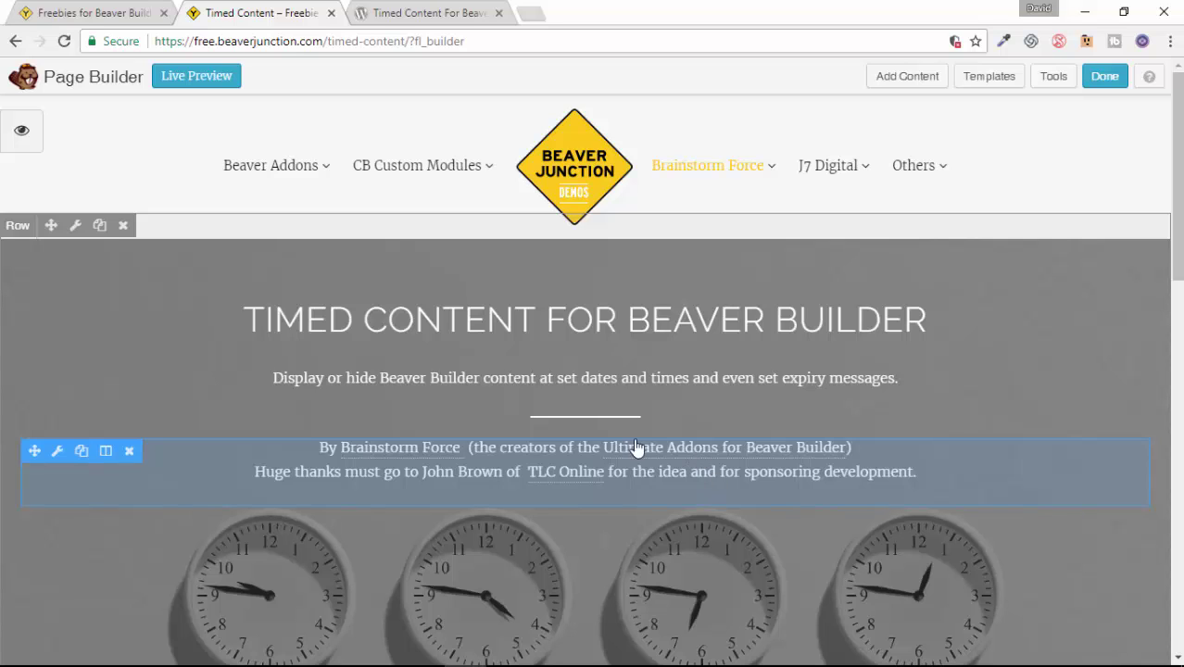
# Step: Go to the 'Free Addons for Beaver Builder' home page and focus the sum question's answer field
pyautogui.click(94, 13)
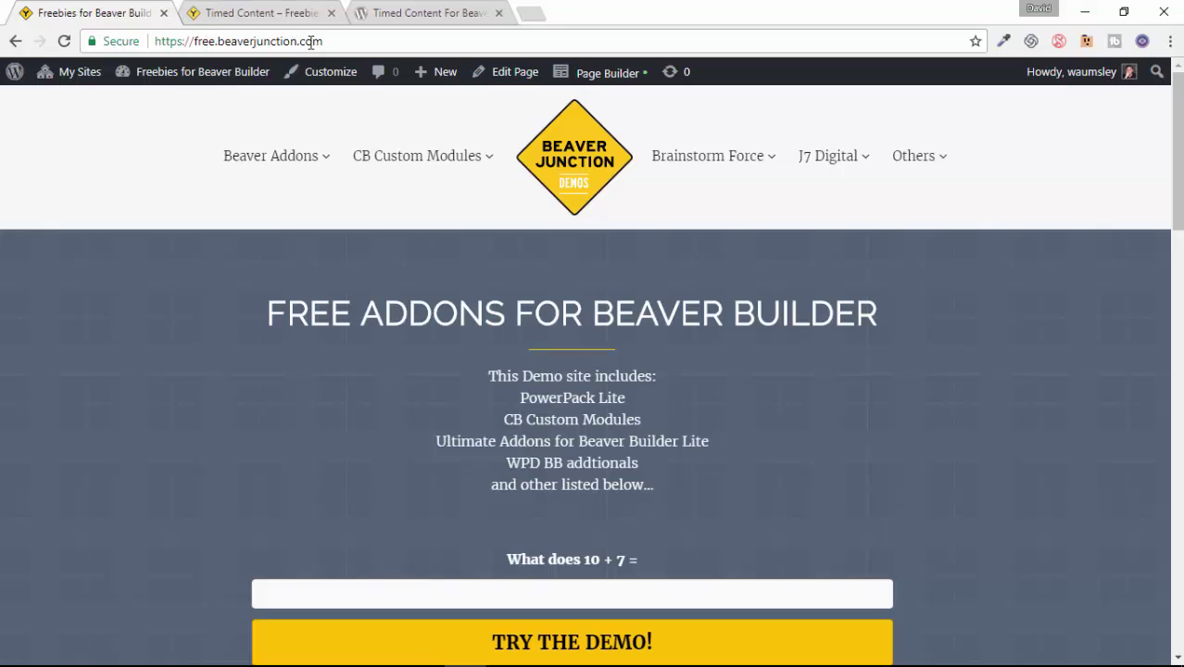
pyautogui.scroll(-2, 1011, 343)
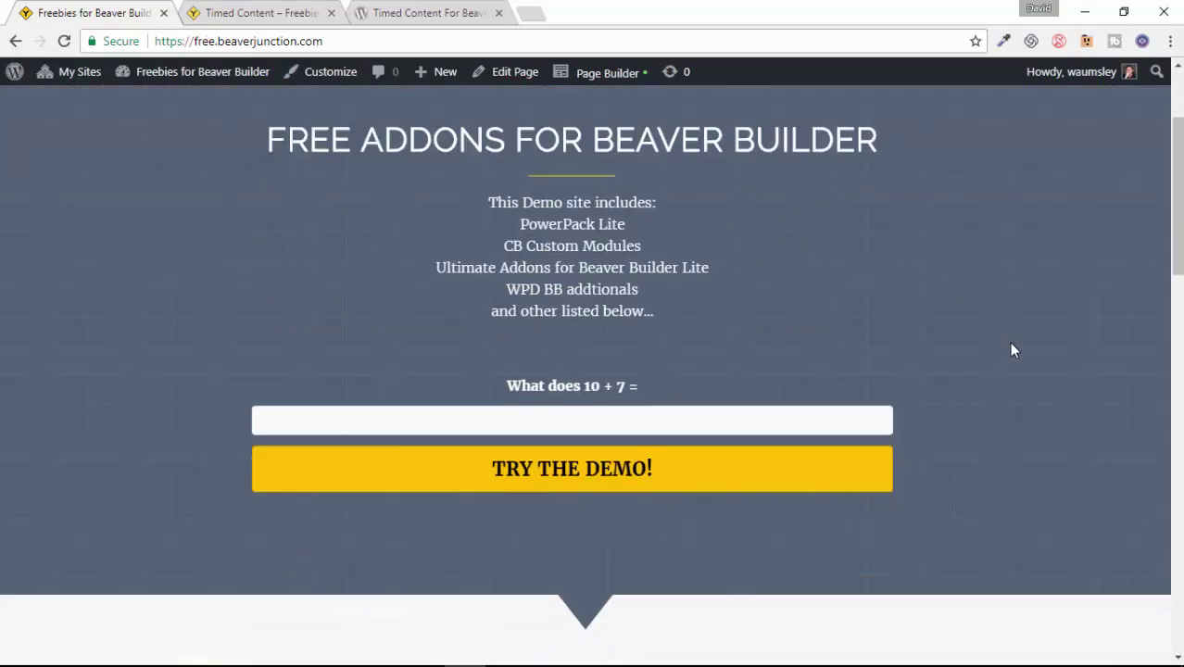
pyautogui.click(515, 425)
pyautogui.scroll(2, 985, 423)
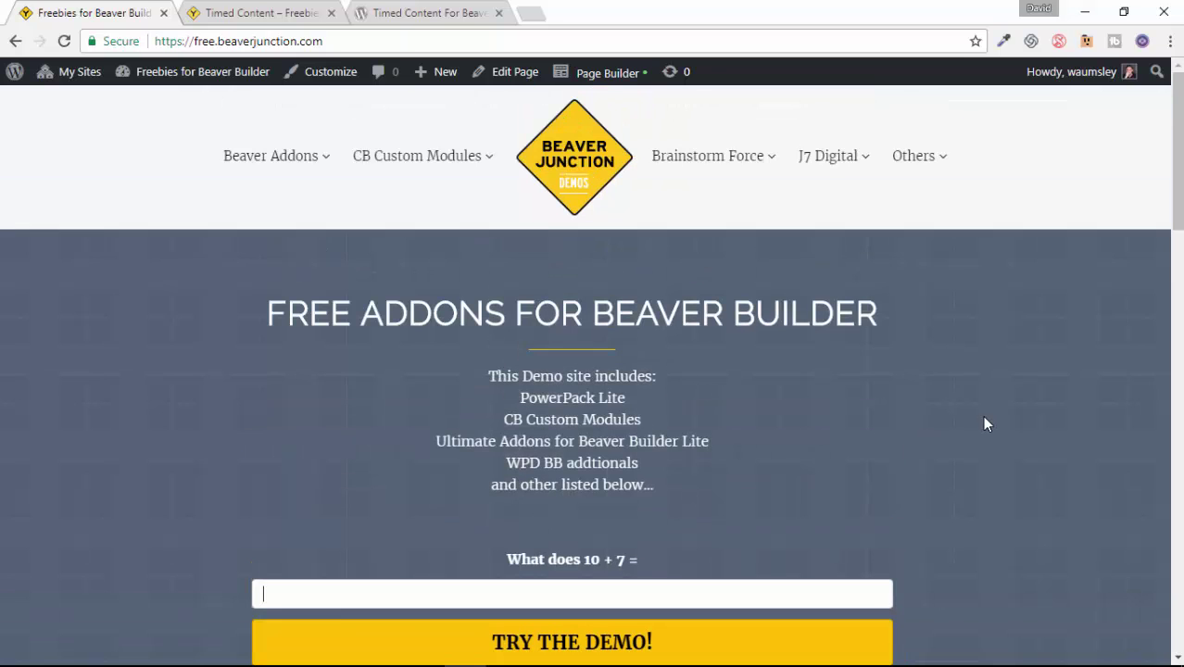
pyautogui.moveTo(727, 164)
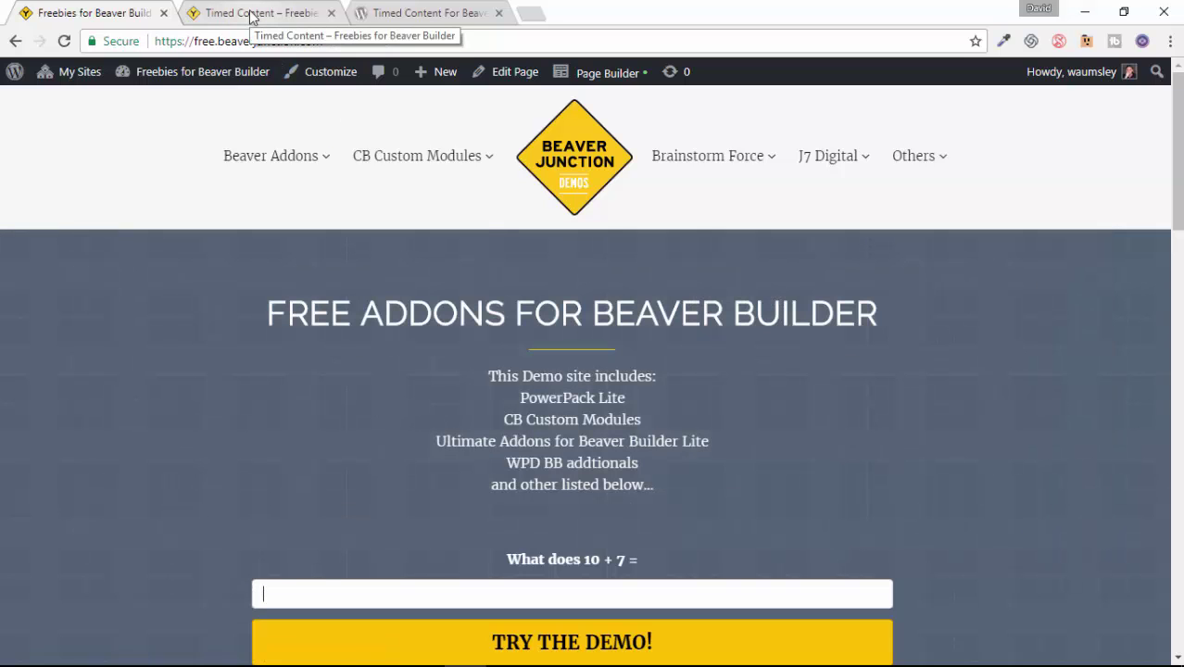
# Step: Back on the Timed Content builder page, find the Timed Content module under Advanced Modules
pyautogui.click(251, 17)
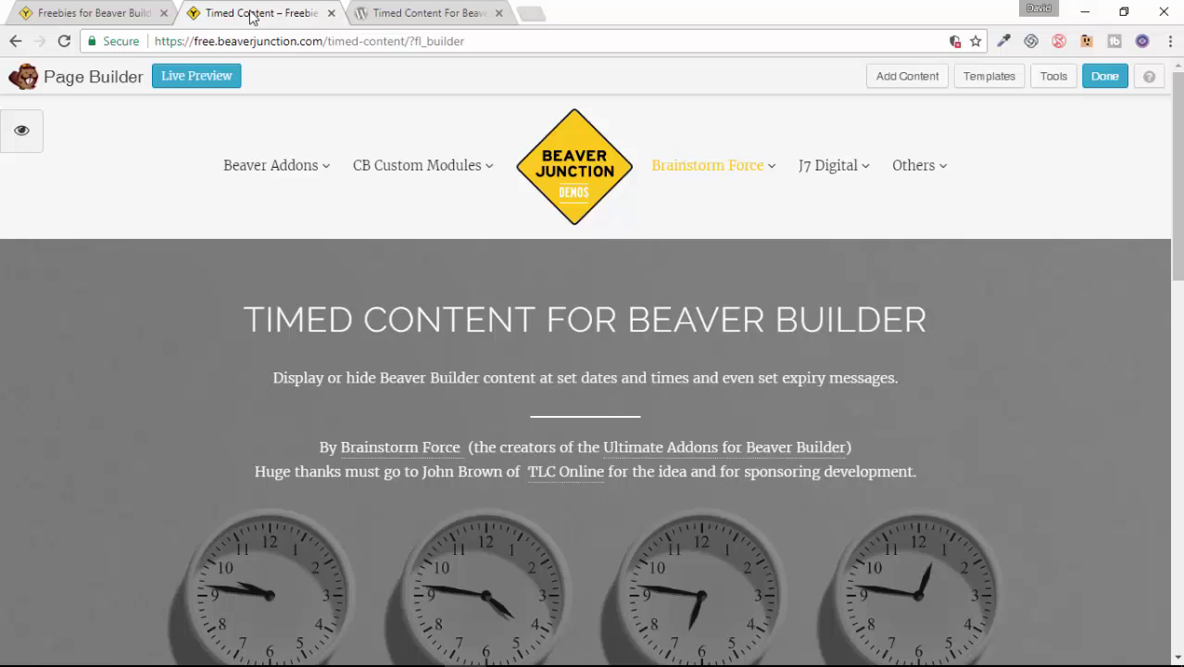
pyautogui.moveTo(827, 177)
pyautogui.click(907, 82)
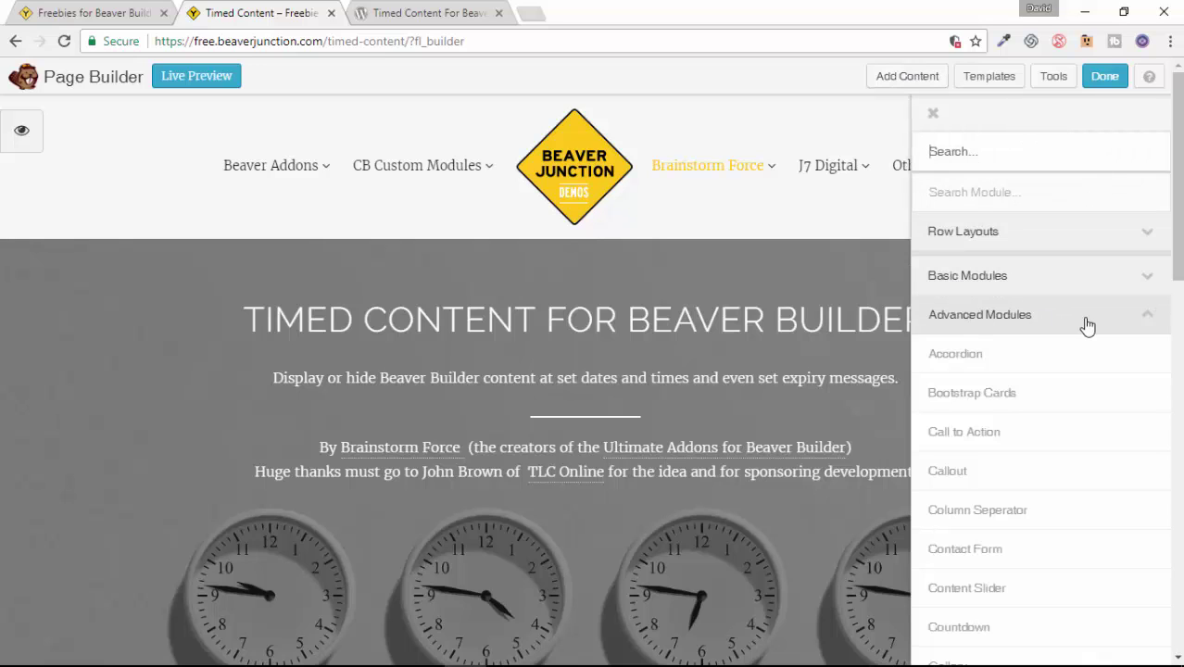
pyautogui.scroll(-1, 1089, 364)
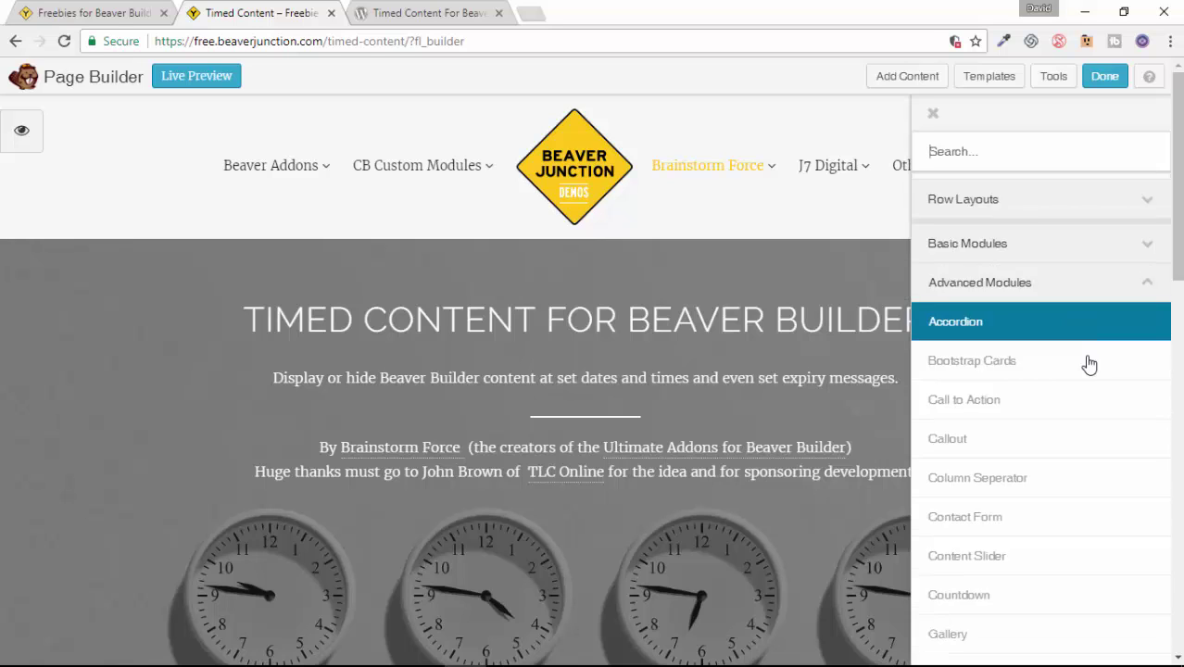
pyautogui.scroll(-10, 1089, 364)
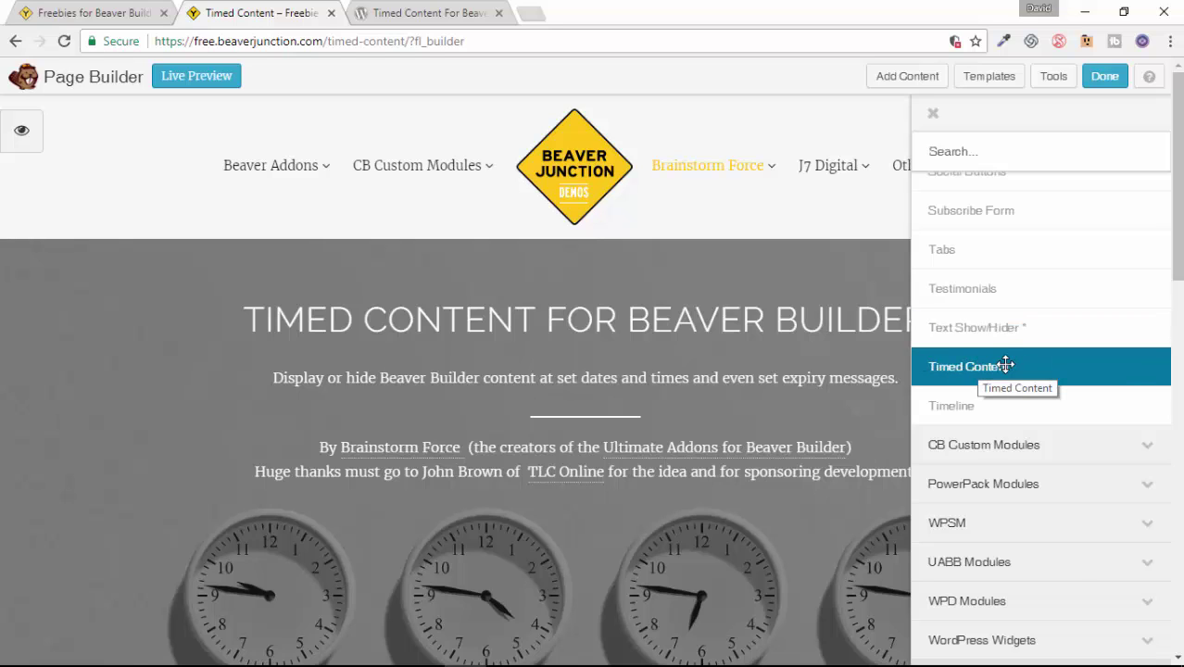
pyautogui.moveTo(1001, 362); pyautogui.dragTo(763, 315)
pyautogui.scroll(-4, 765, 318)
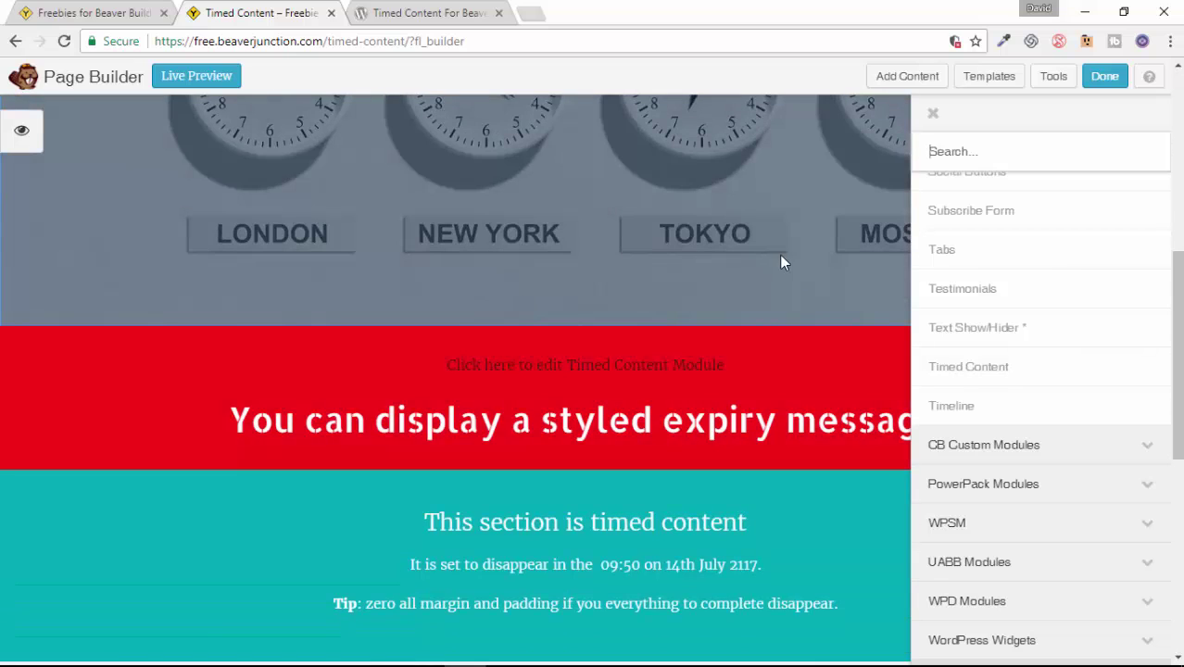
pyautogui.scroll(-2, 699, 248)
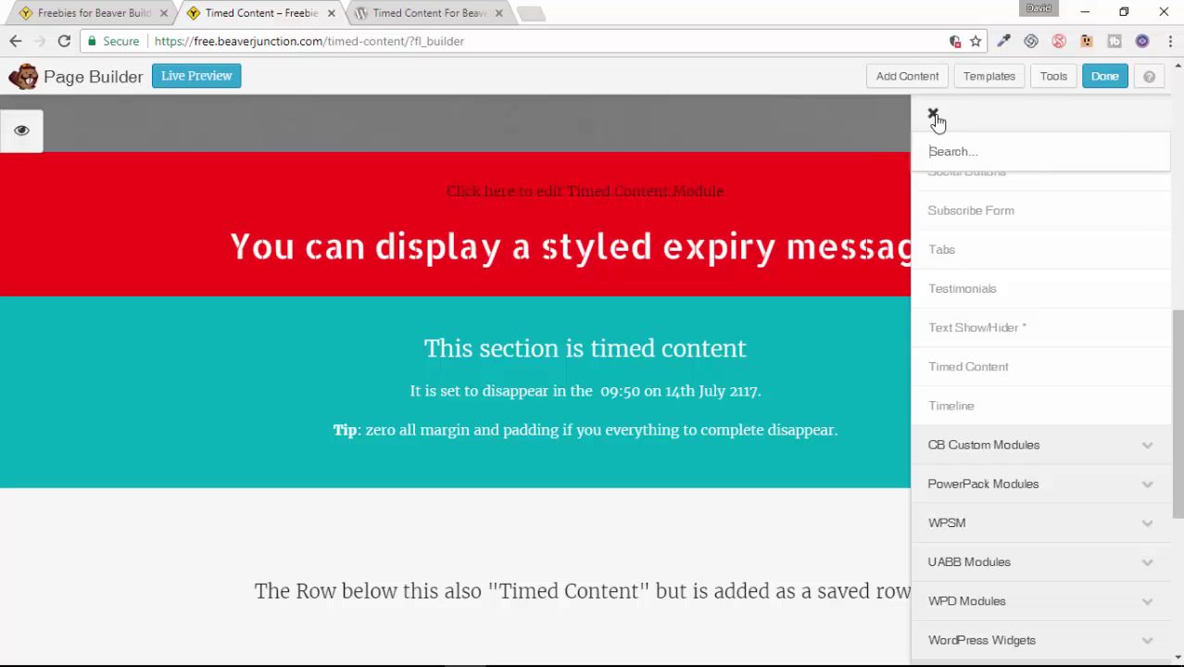
# Step: Close the module panel and open the teal timed section's Timed Content Settings
pyautogui.click(932, 115)
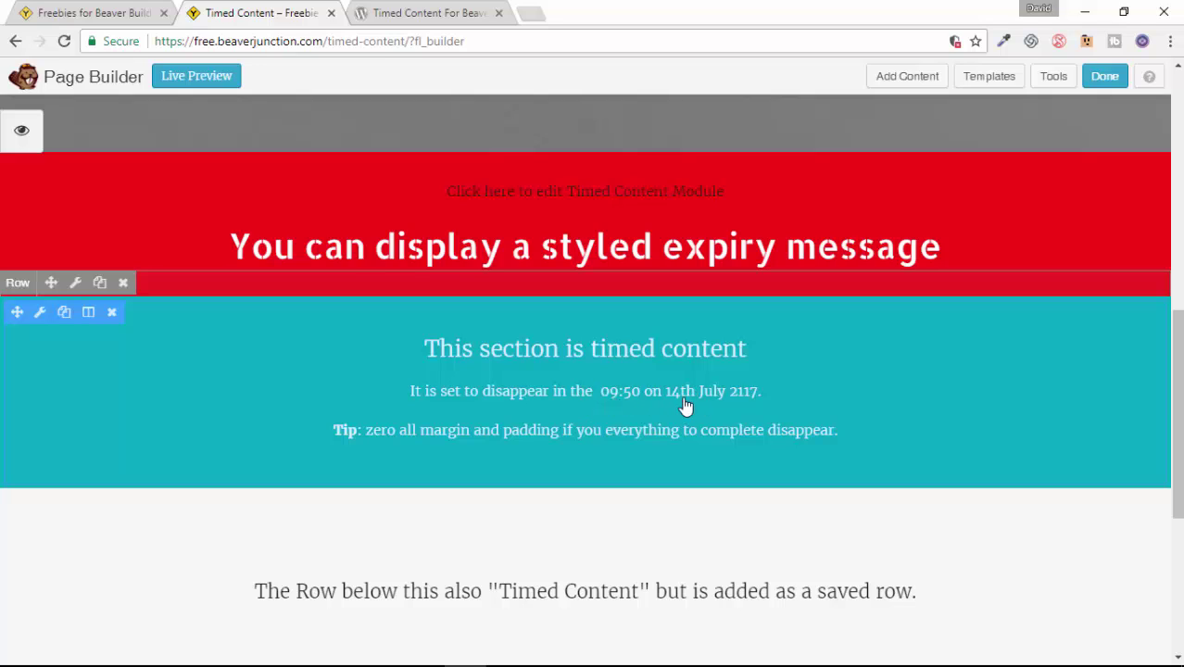
pyautogui.click(603, 396)
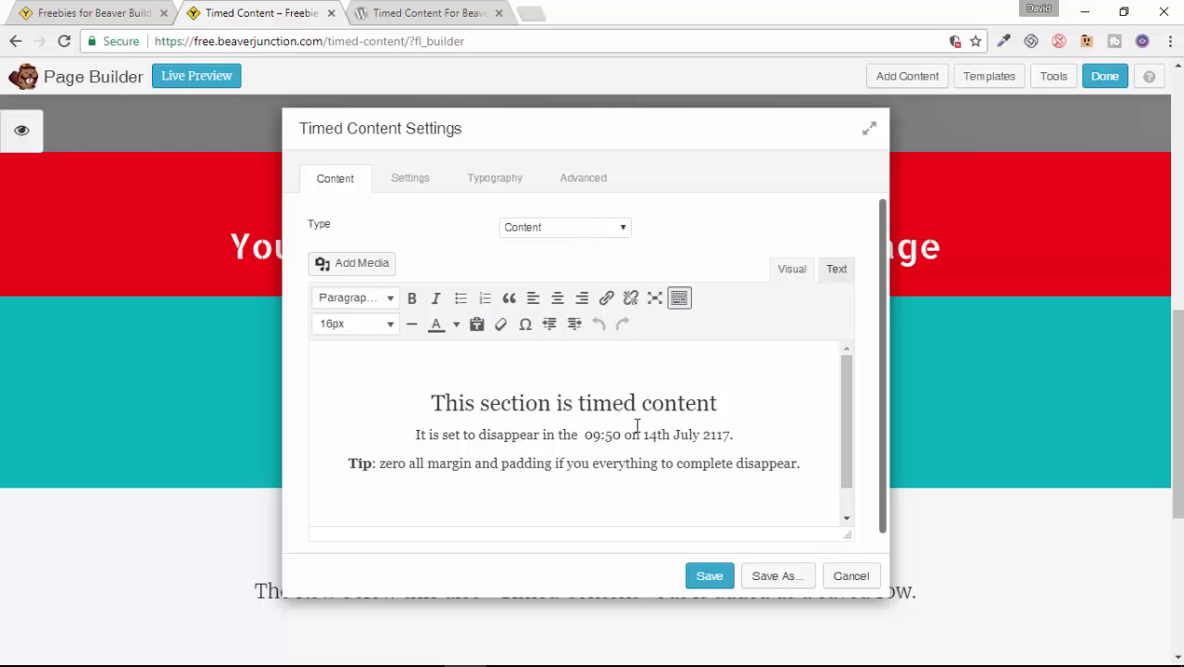
pyautogui.moveTo(654, 136); pyautogui.dragTo(646, 164)
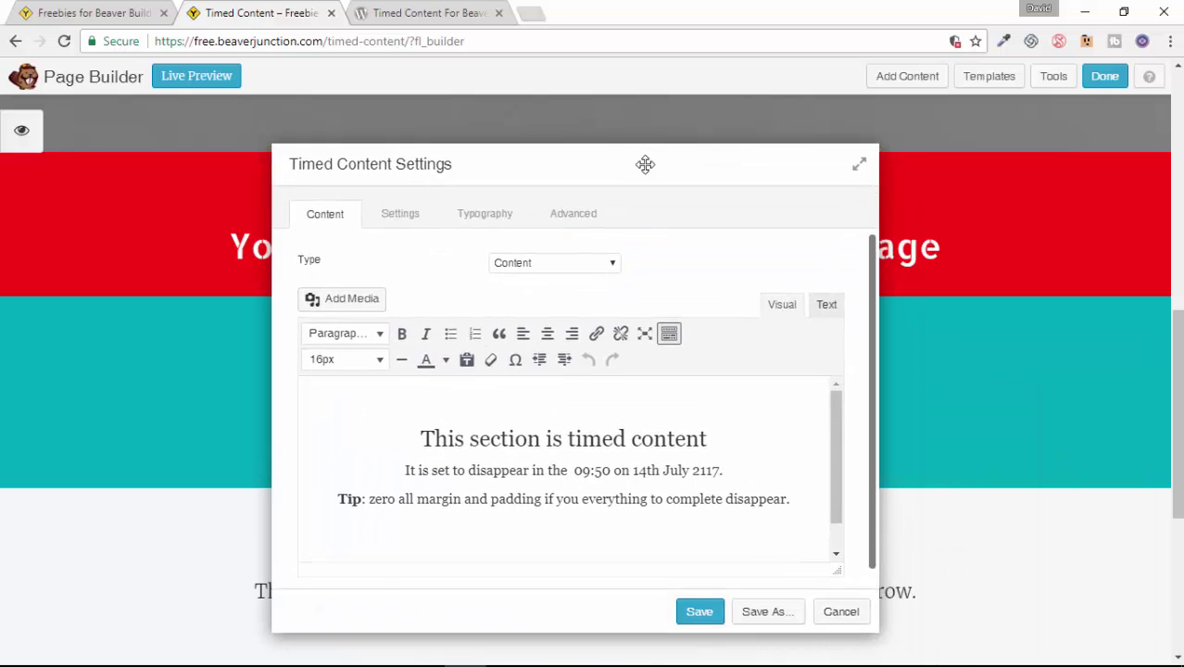
pyautogui.click(614, 267)
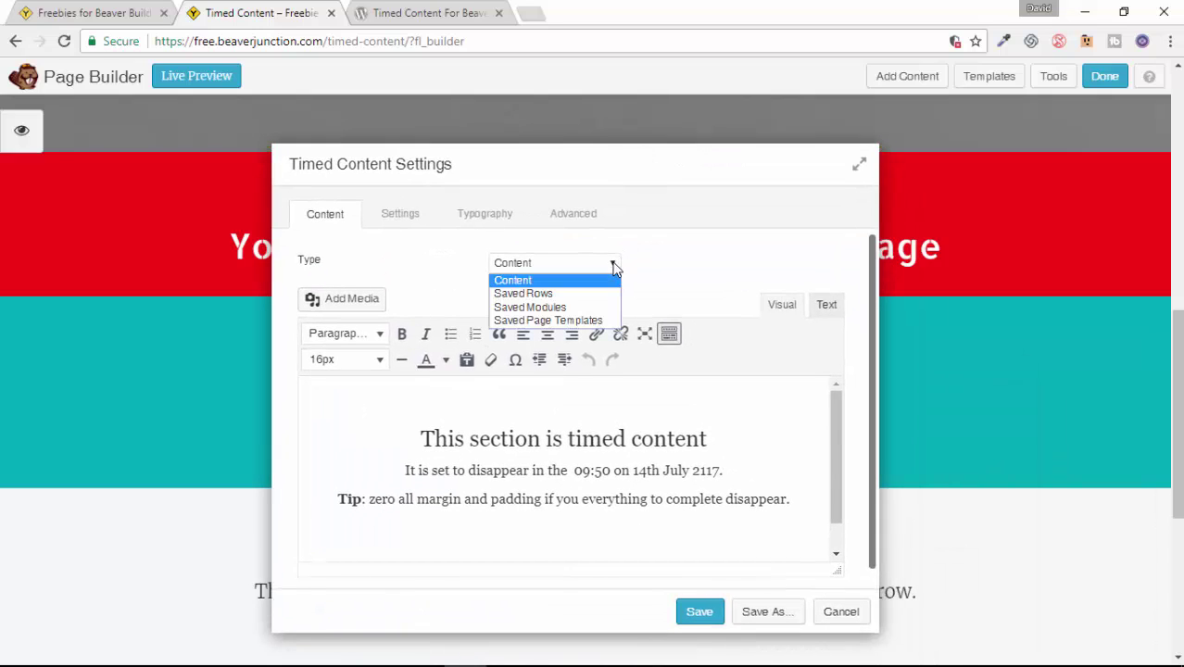
pyautogui.click(560, 294)
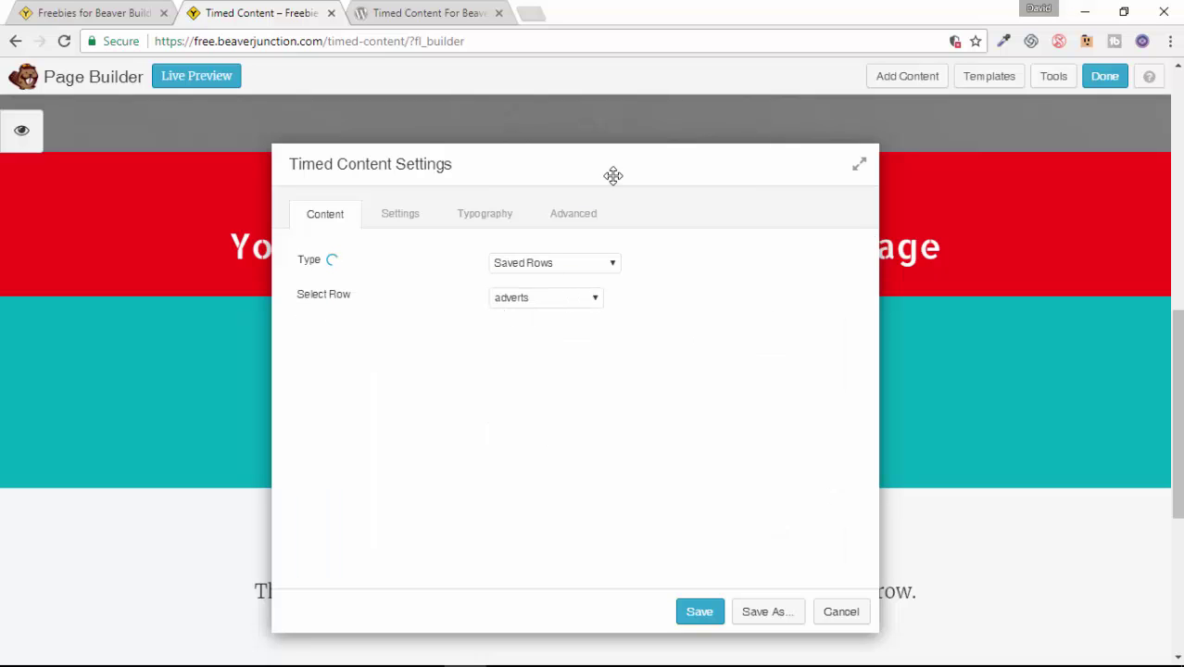
pyautogui.moveTo(604, 163); pyautogui.dragTo(846, 234)
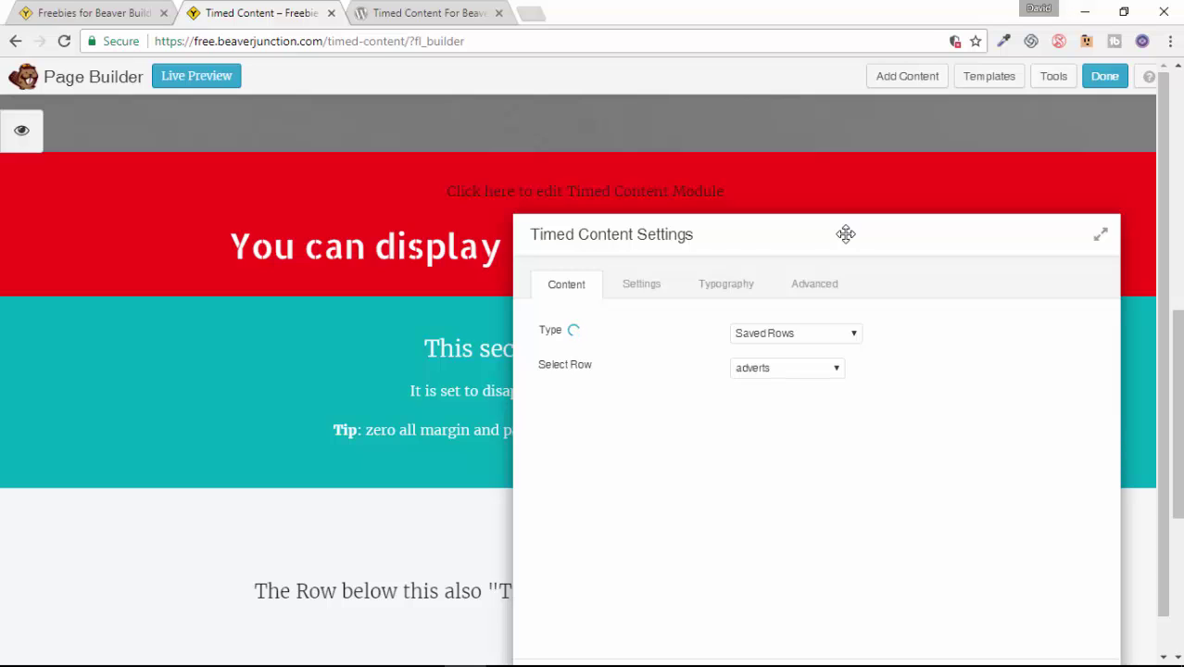
pyautogui.moveTo(845, 234); pyautogui.dragTo(595, 241)
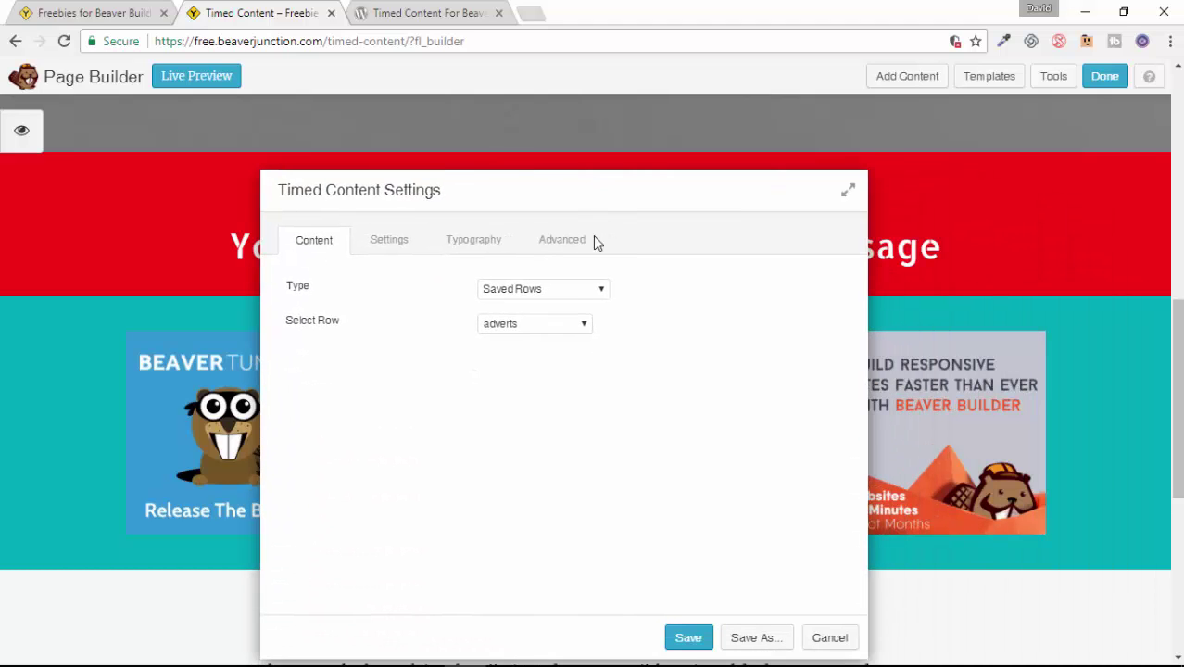
pyautogui.click(600, 291)
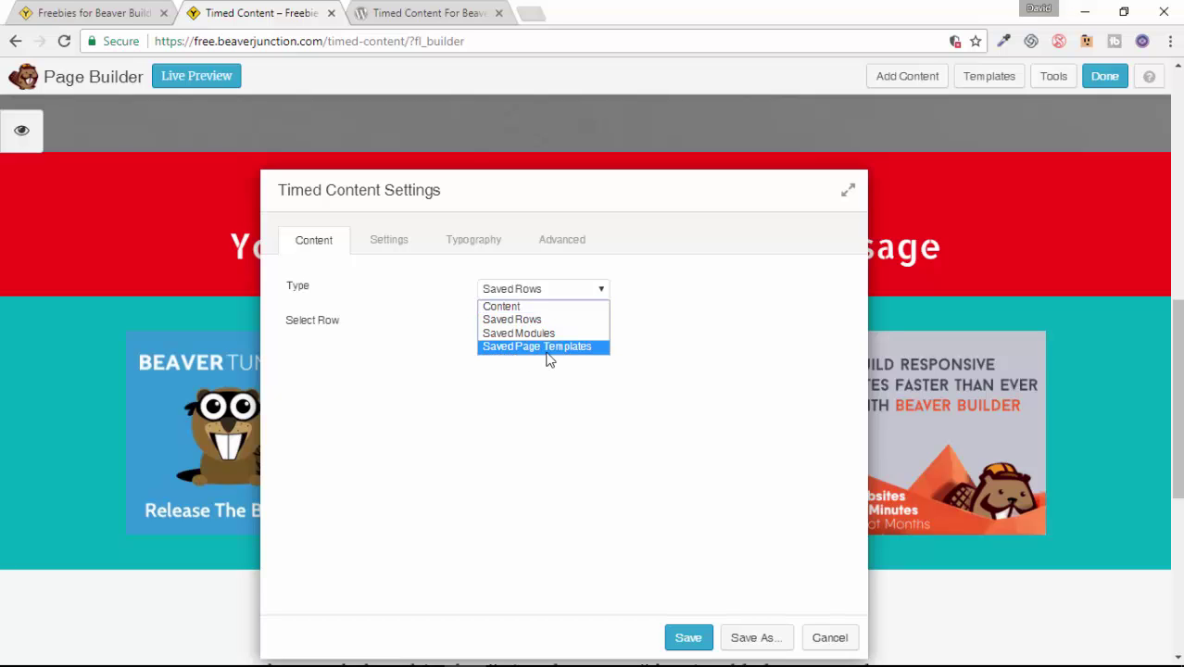
pyautogui.click(502, 307)
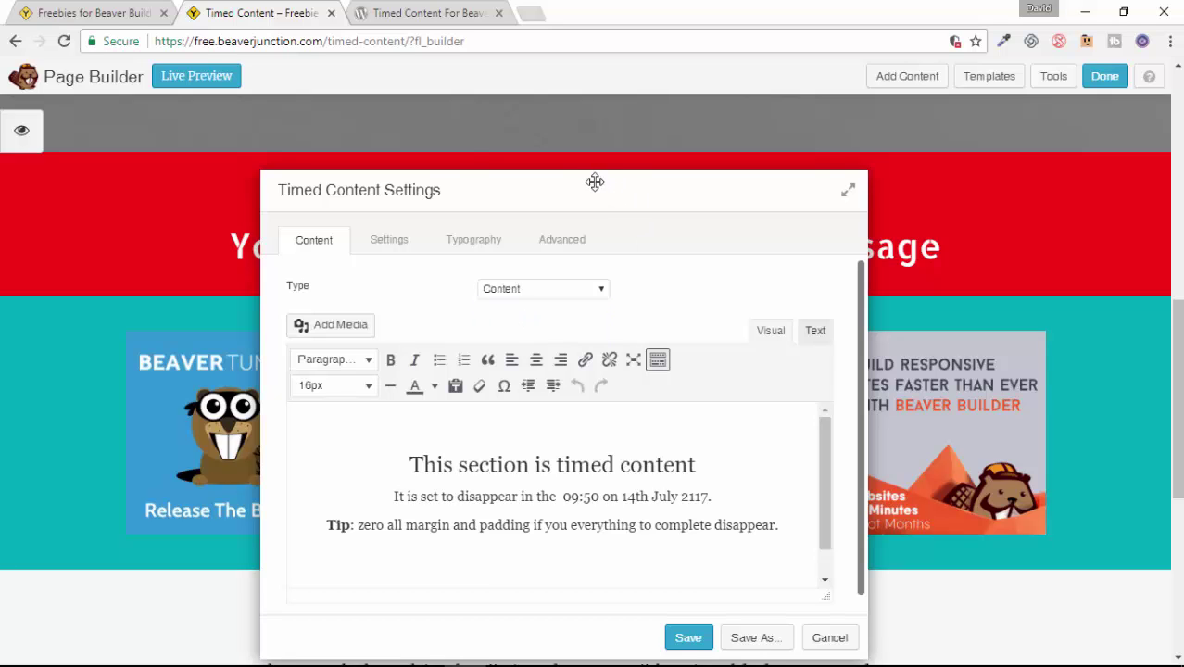
pyautogui.moveTo(624, 188); pyautogui.dragTo(567, 155)
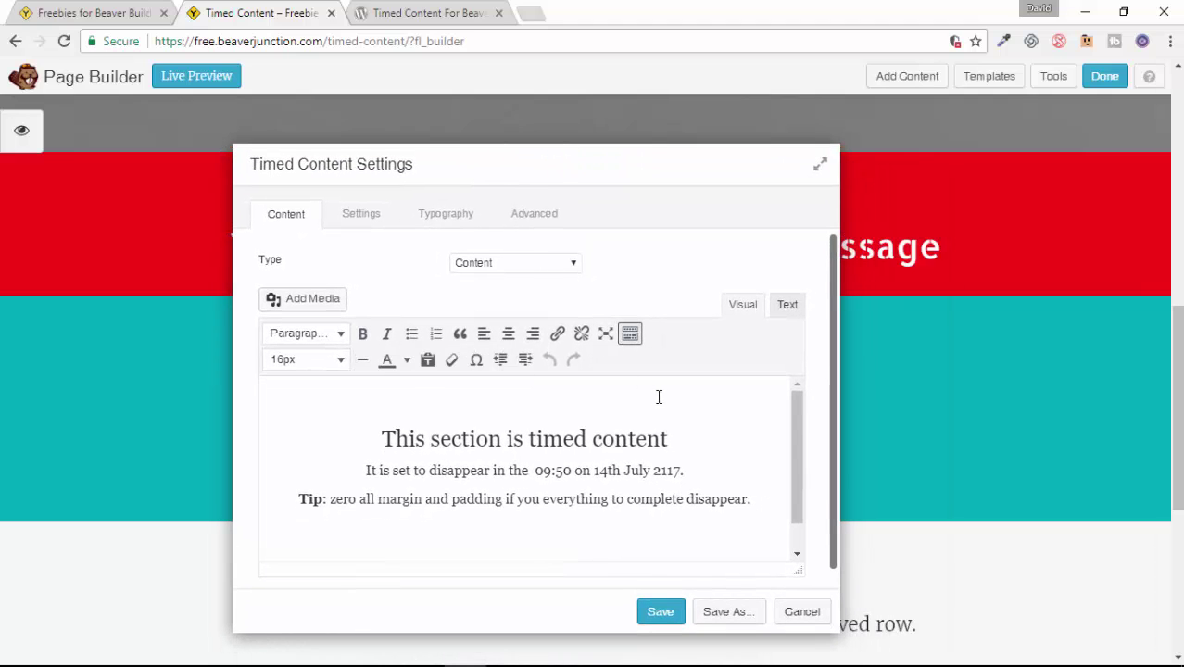
pyautogui.moveTo(632, 164); pyautogui.dragTo(628, 443)
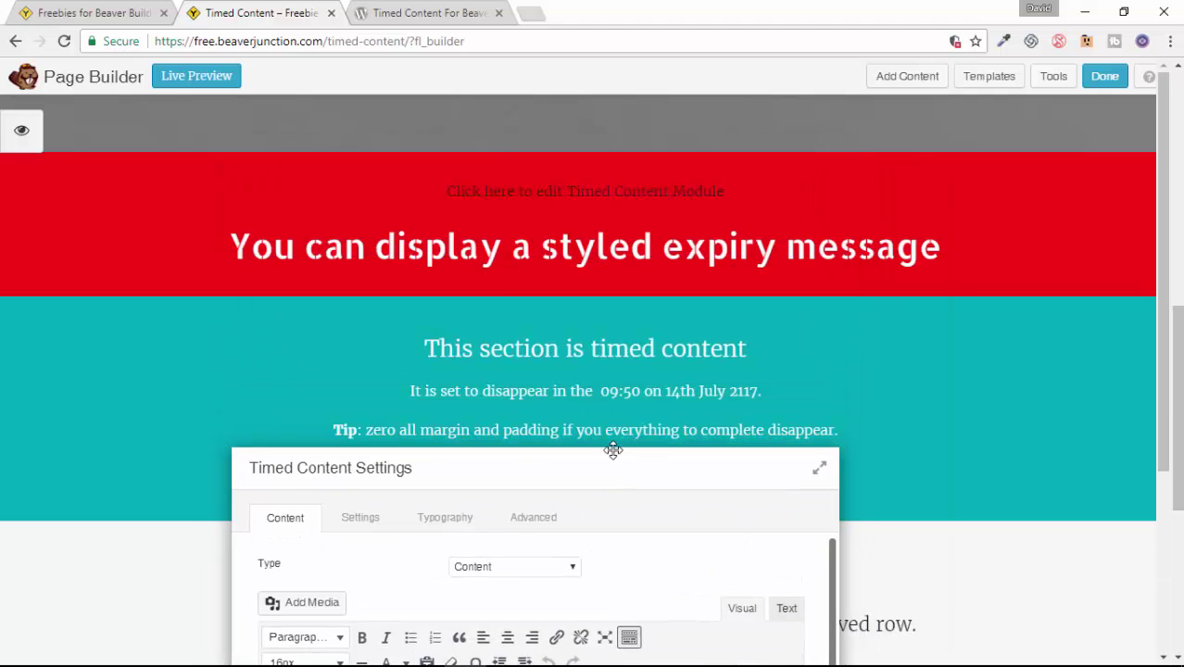
pyautogui.moveTo(658, 471); pyautogui.dragTo(602, 444)
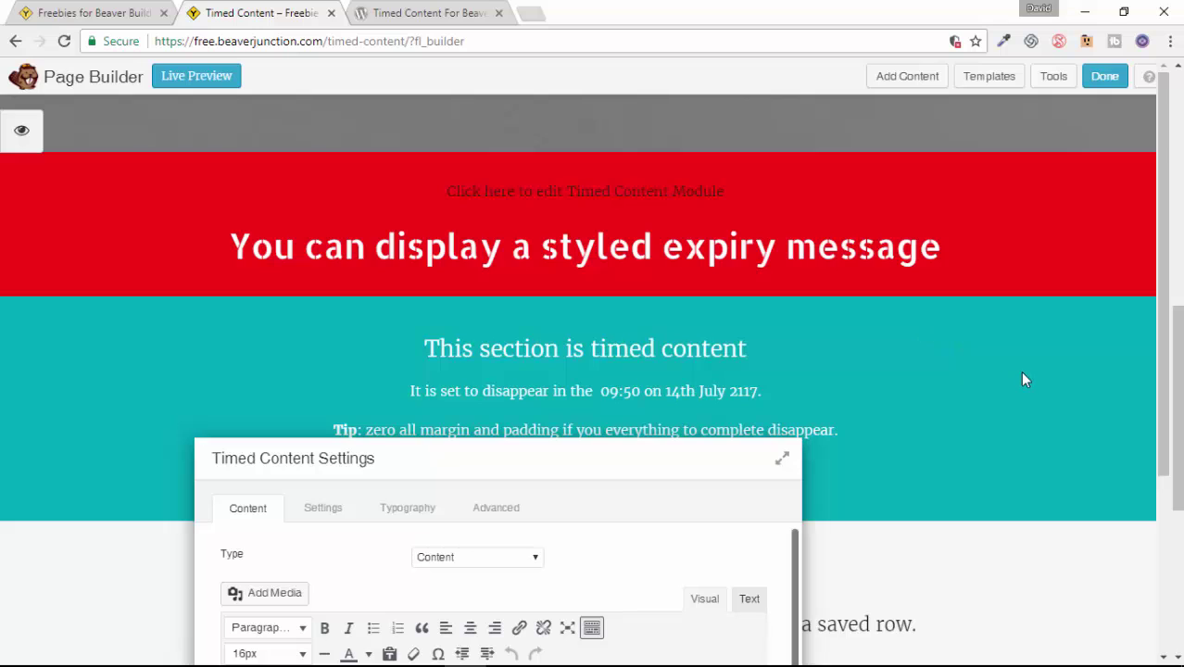
pyautogui.moveTo(572, 445); pyautogui.dragTo(686, 478)
pyautogui.moveTo(602, 492); pyautogui.dragTo(497, 216)
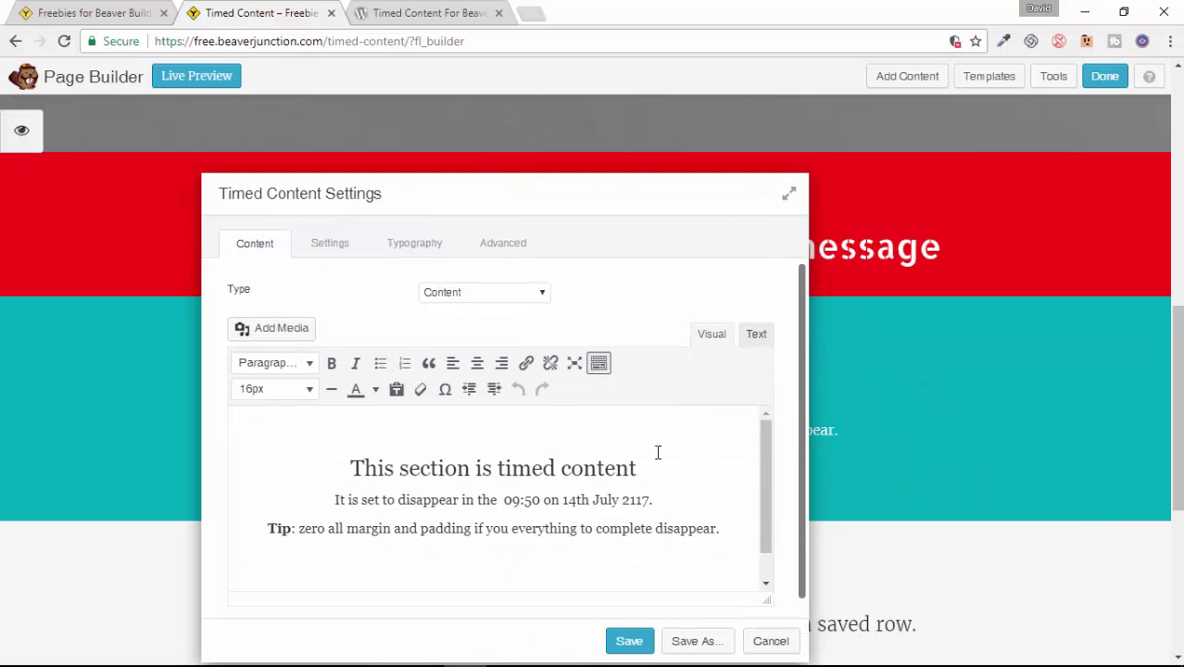
# Step: Show the timed content as raw HTML and select the leading &nbsp; in the markup
pyautogui.click(752, 338)
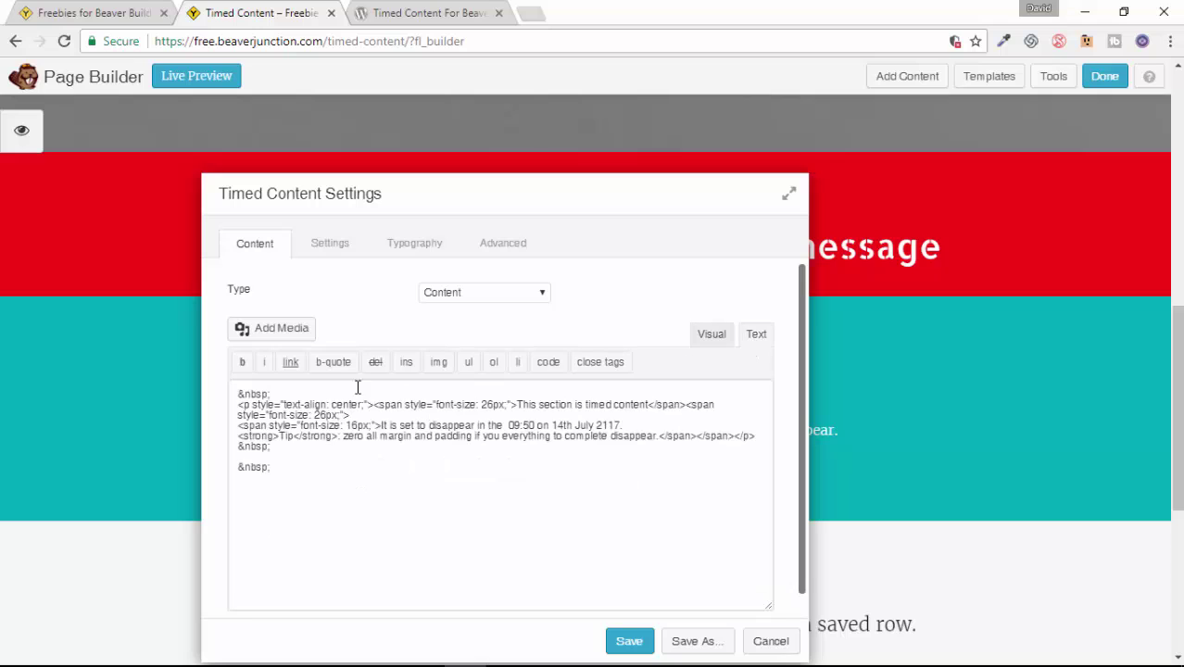
pyautogui.moveTo(272, 394); pyautogui.dragTo(239, 394)
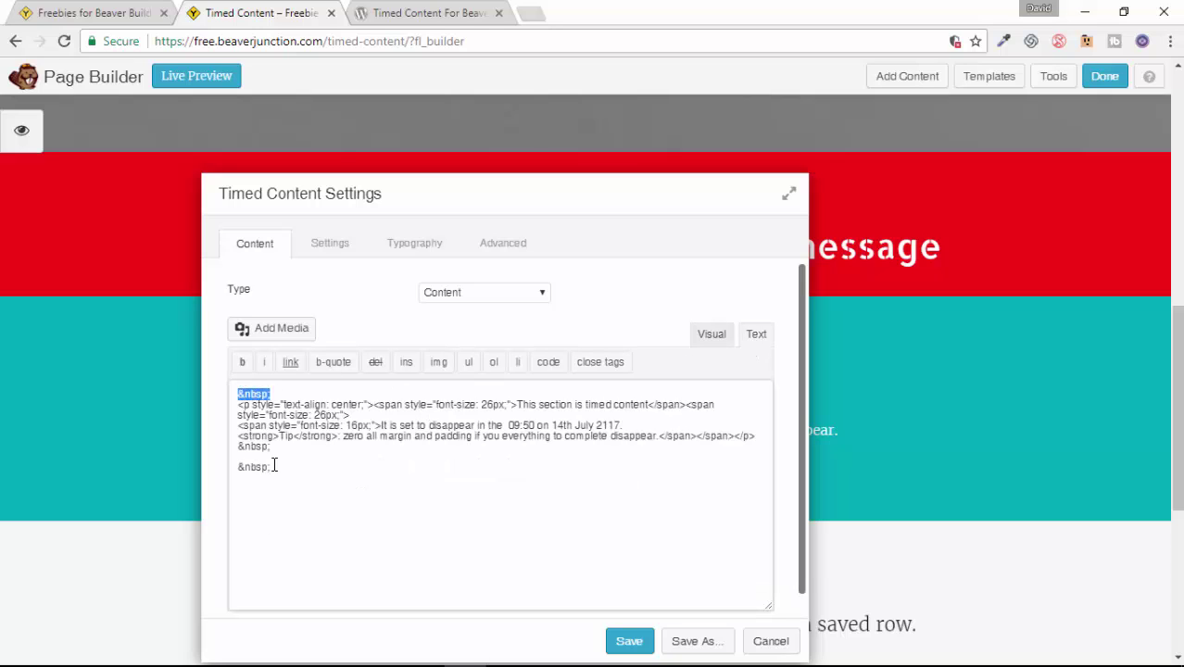
pyautogui.moveTo(462, 196); pyautogui.dragTo(542, 494)
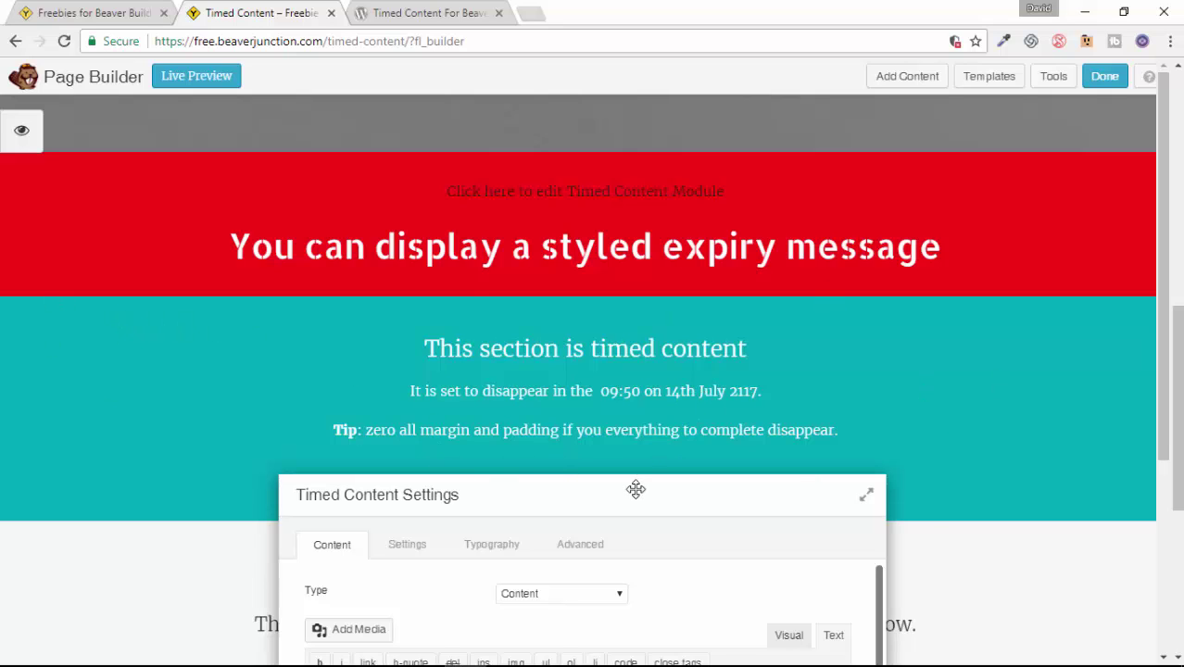
pyautogui.moveTo(636, 489); pyautogui.dragTo(613, 162)
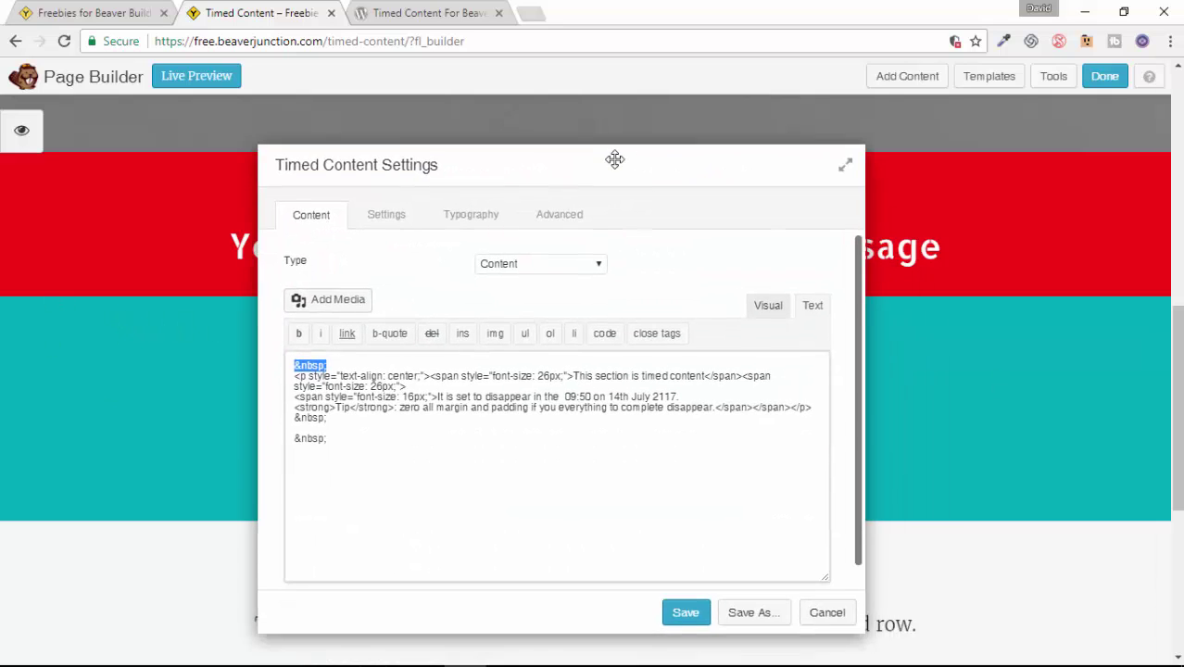
# Step: Review the timing options, keeping time zone London and the 19 July 2017 00:00 start
pyautogui.click(380, 227)
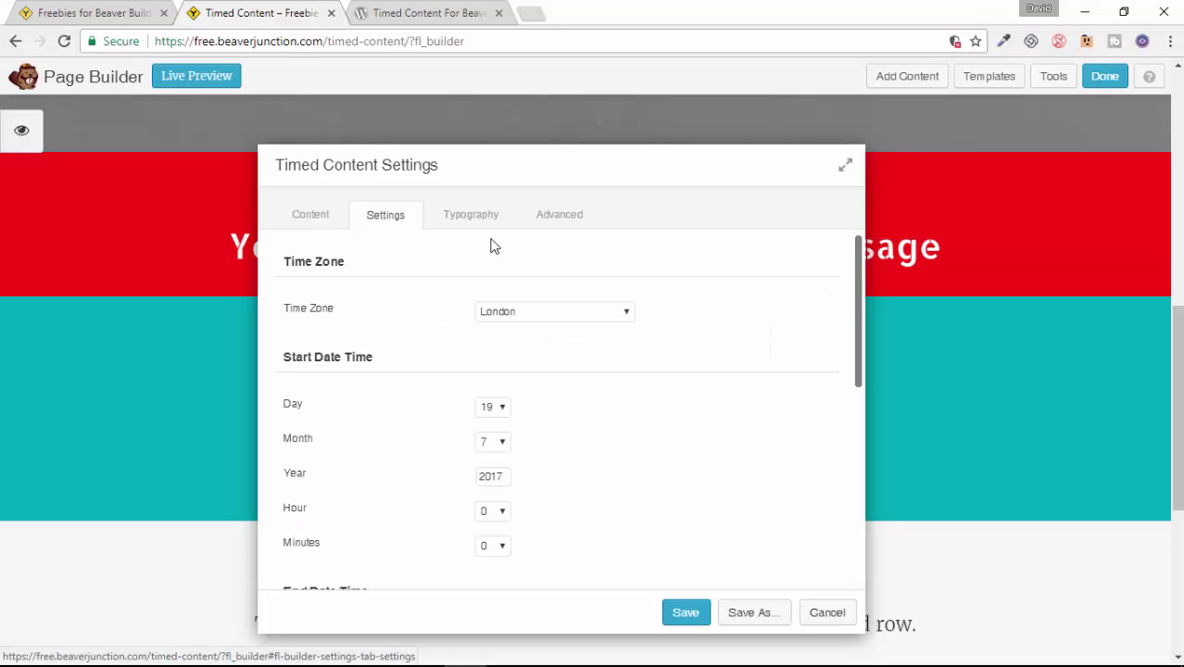
pyautogui.click(622, 319)
pyautogui.scroll(6, 604, 403)
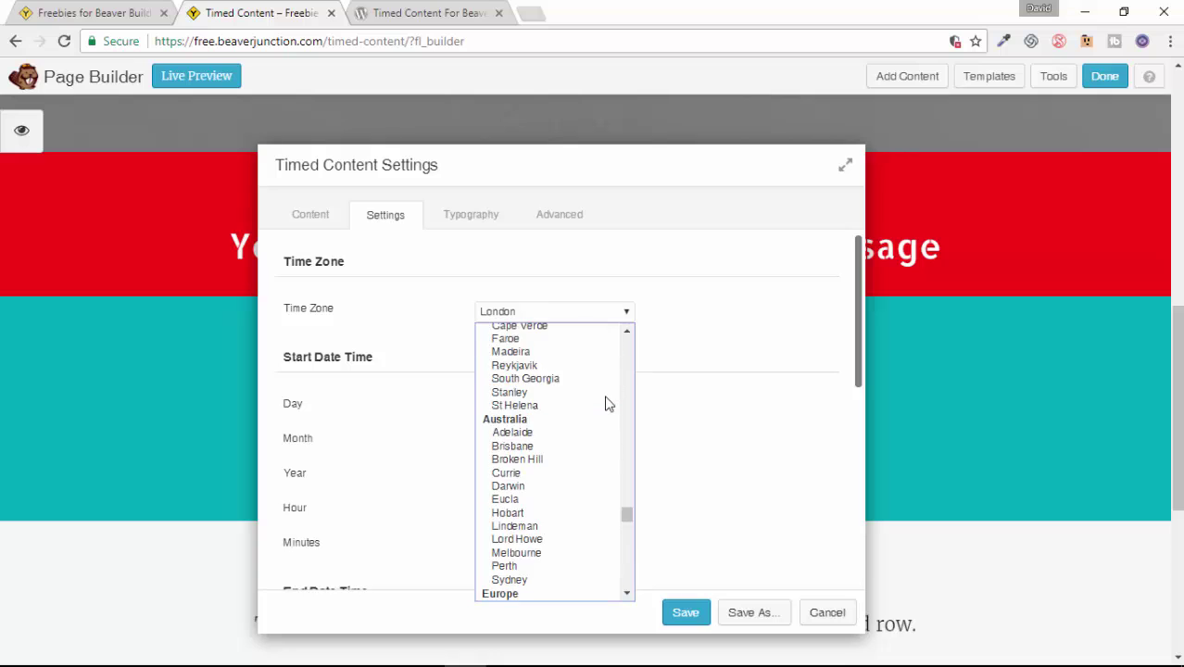
pyautogui.scroll(8, 605, 403)
pyautogui.scroll(-6, 607, 403)
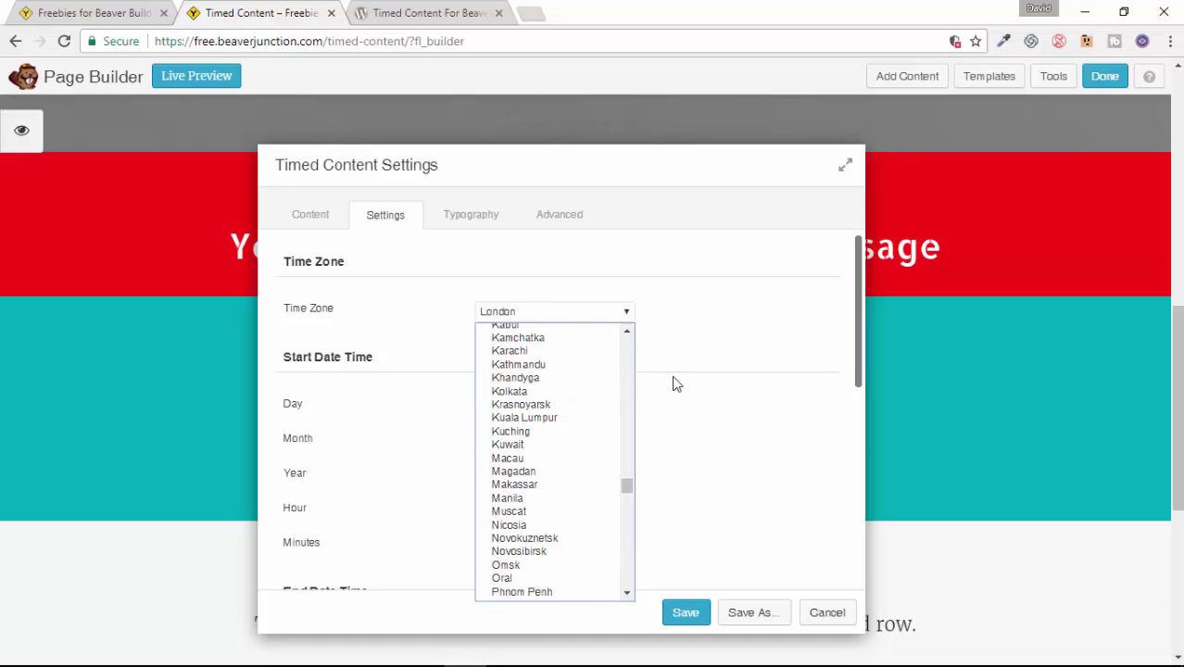
pyautogui.click(850, 392)
pyautogui.scroll(-3, 710, 329)
pyautogui.scroll(3, 634, 343)
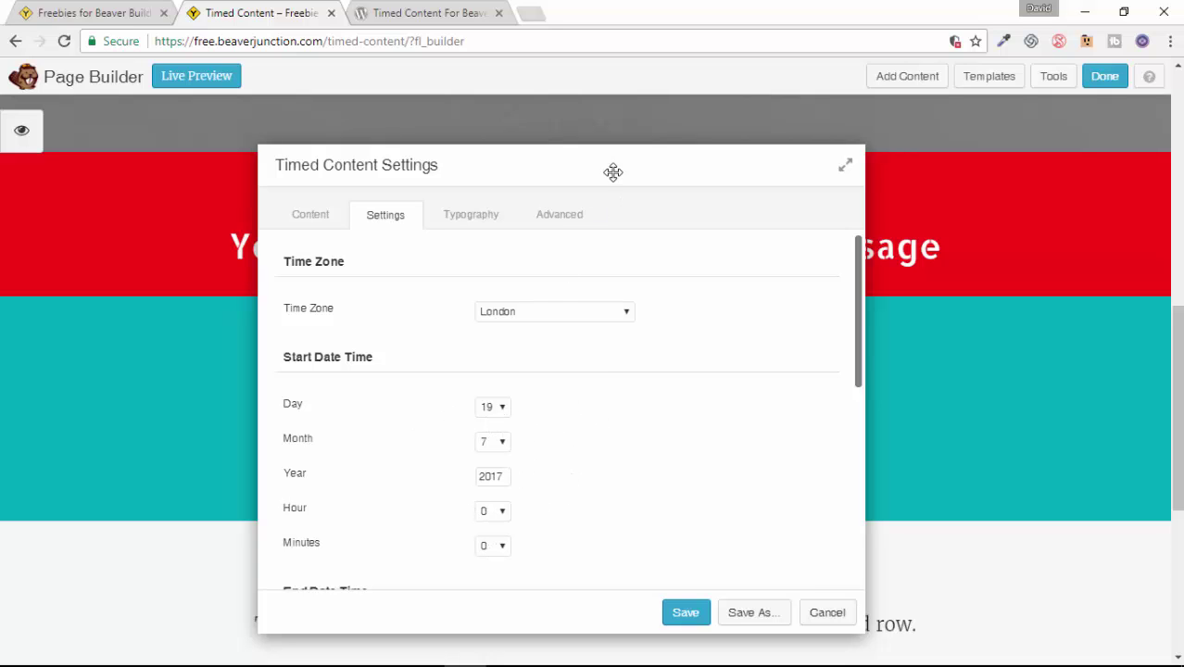
# Step: Check the 14 July 2117 09:50 end time, Display Expiry Message action, and the expiry message text
pyautogui.moveTo(610, 172); pyautogui.dragTo(636, 122)
pyautogui.scroll(-3, 673, 342)
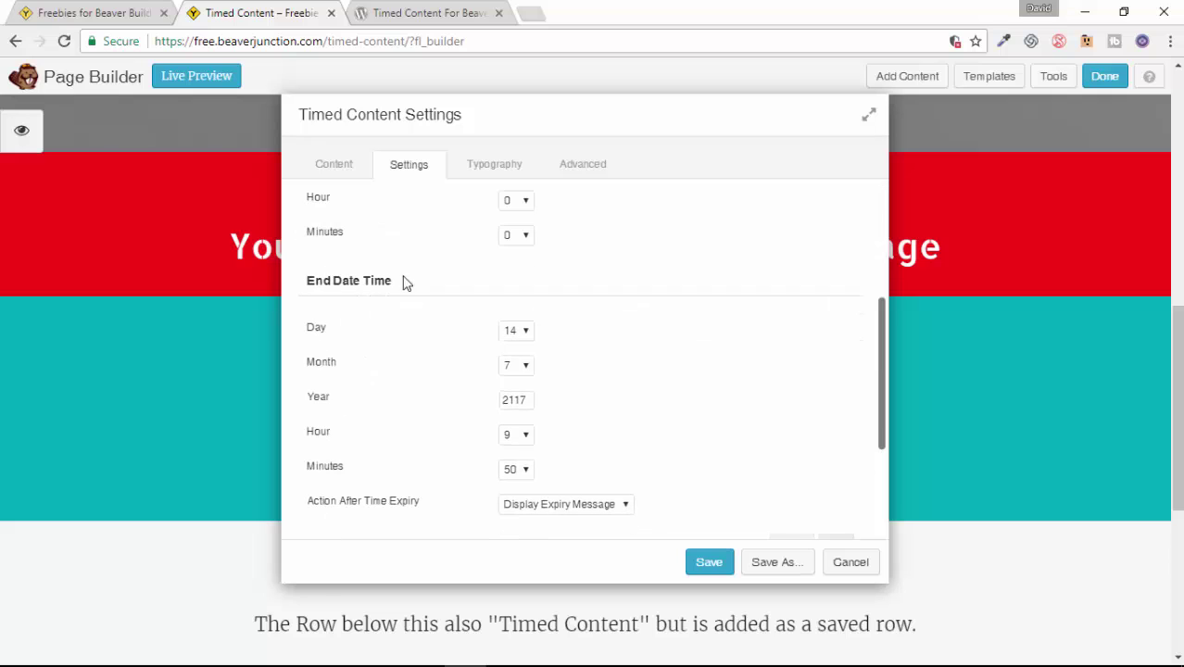
pyautogui.scroll(-1, 656, 463)
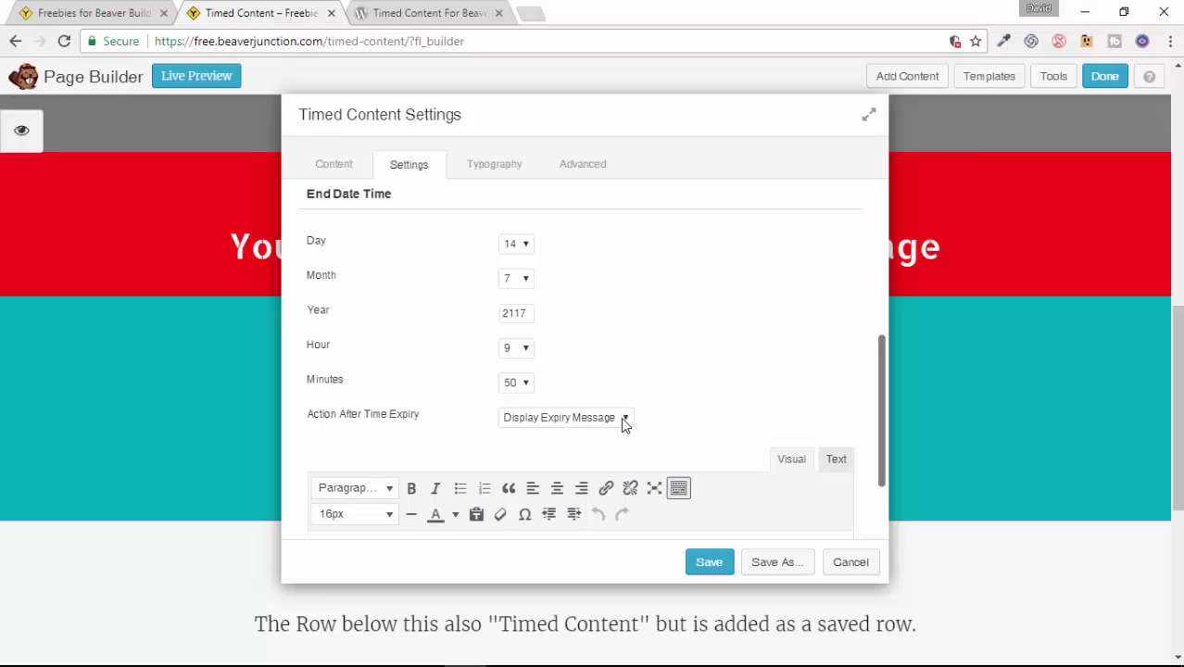
pyautogui.click(626, 419)
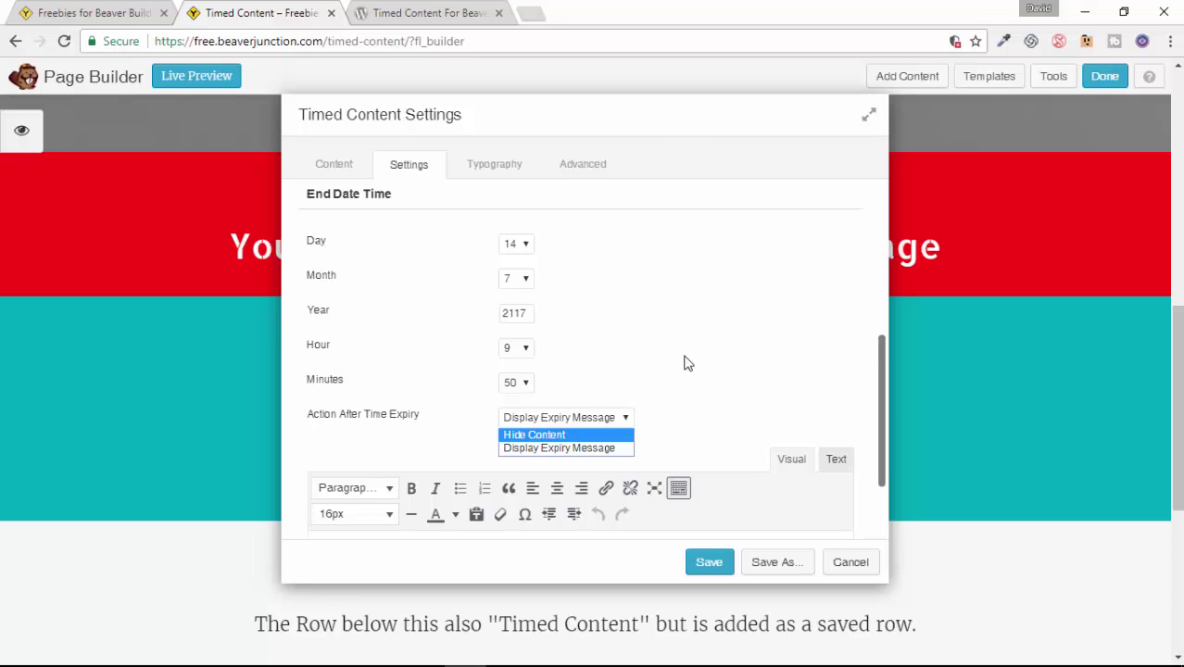
pyautogui.scroll(-2, 698, 359)
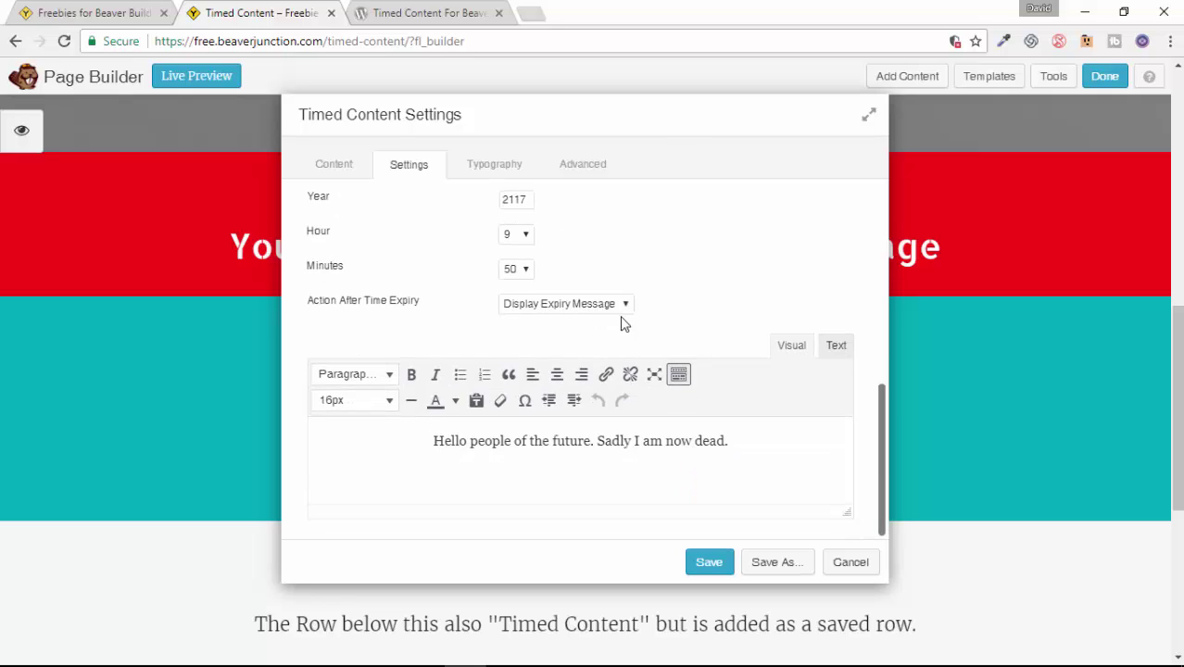
pyautogui.click(429, 436)
pyautogui.scroll(-2, 648, 445)
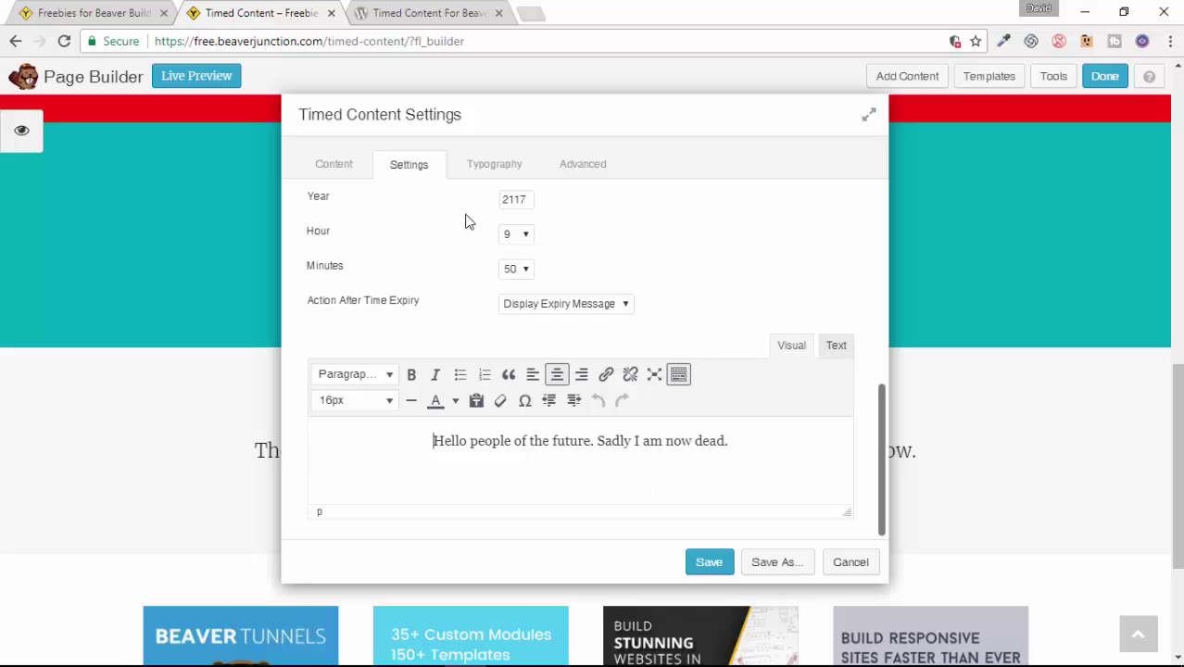
# Step: In Typography, keep the expiry message's H4 tag and Default font family
pyautogui.click(496, 166)
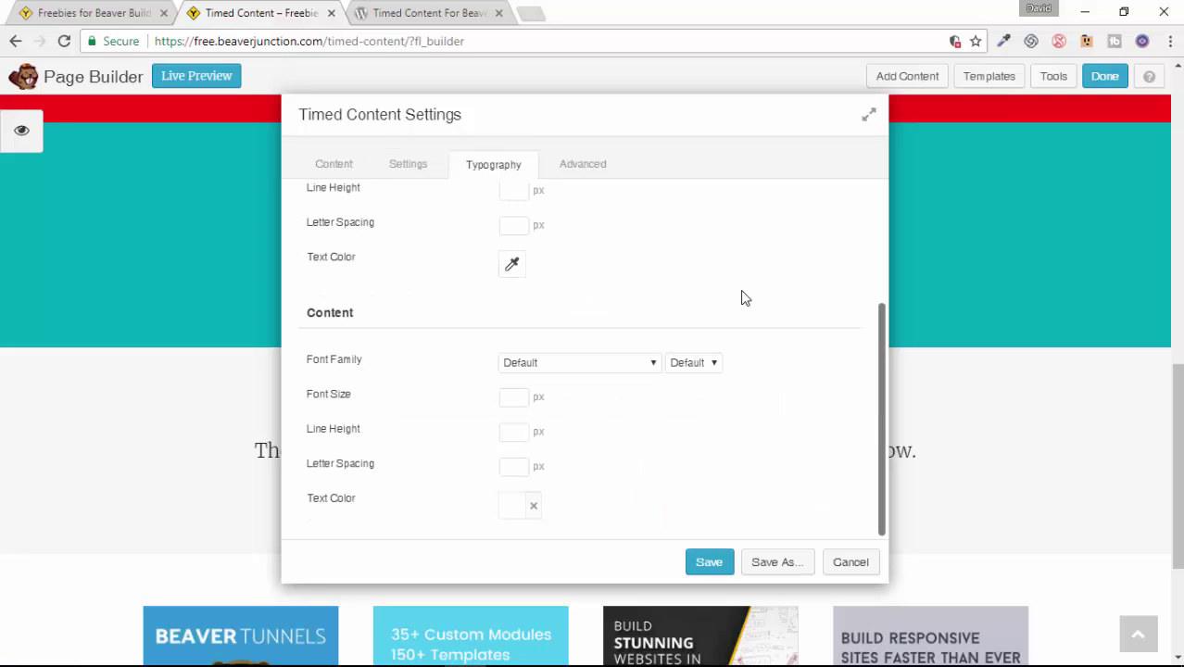
pyautogui.scroll(3, 741, 297)
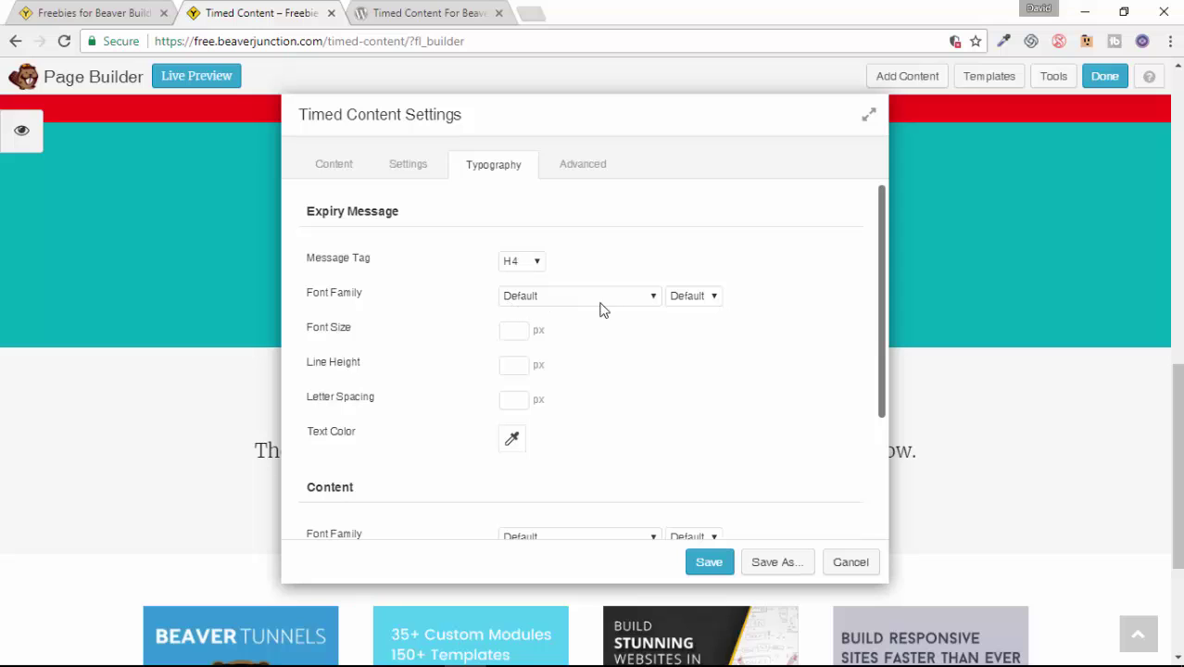
pyautogui.click(654, 298)
pyautogui.scroll(-3, 556, 451)
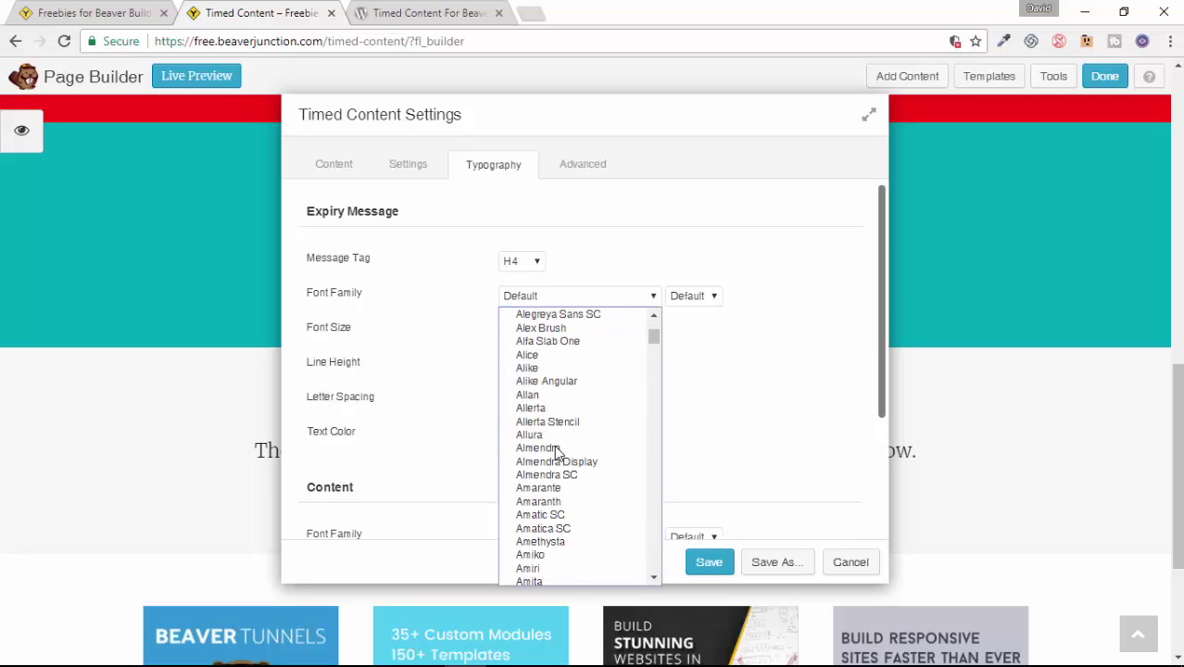
pyautogui.scroll(-10, 556, 451)
pyautogui.click(737, 413)
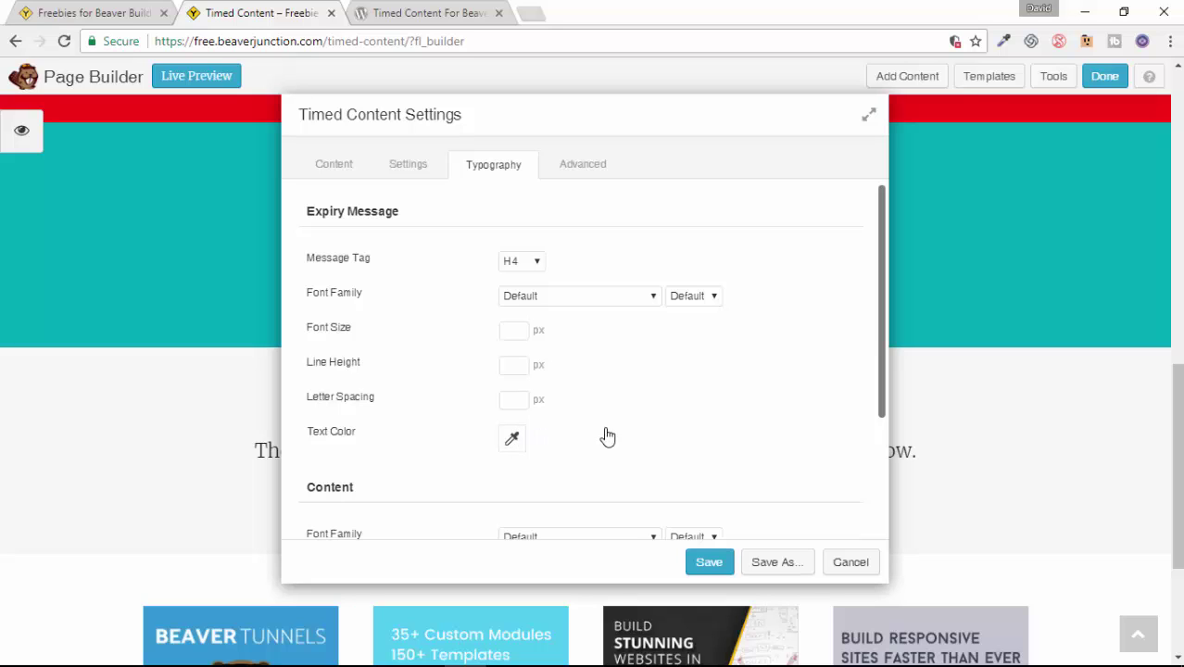
pyautogui.scroll(-3, 663, 402)
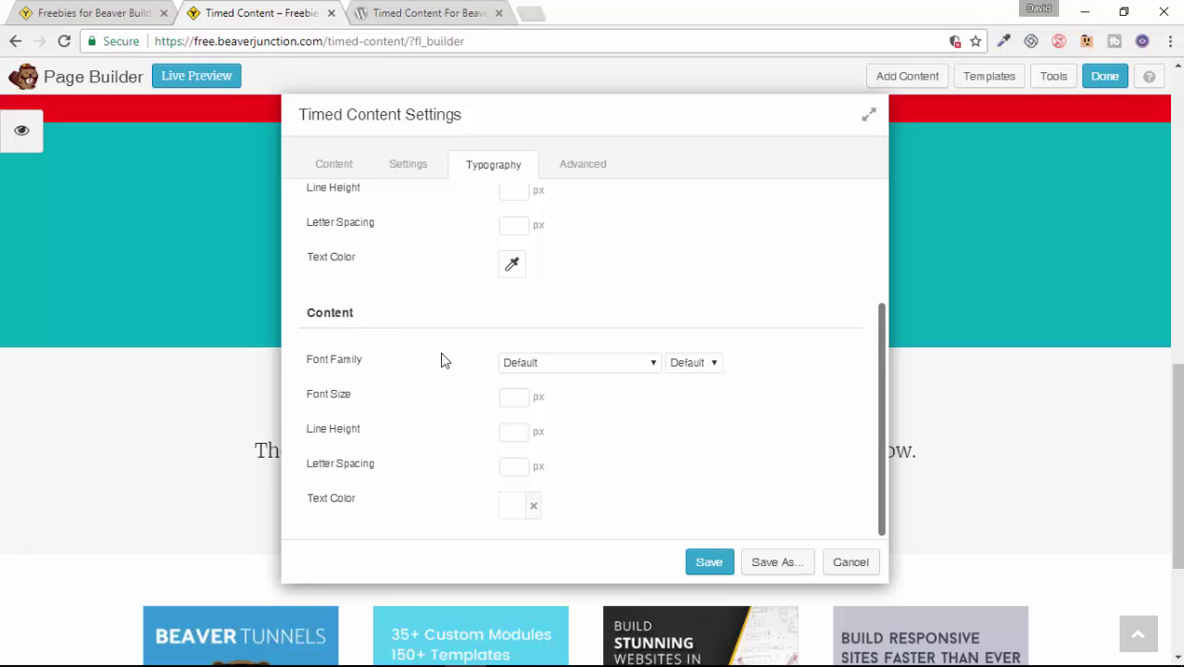
pyautogui.moveTo(600, 116); pyautogui.dragTo(719, 359)
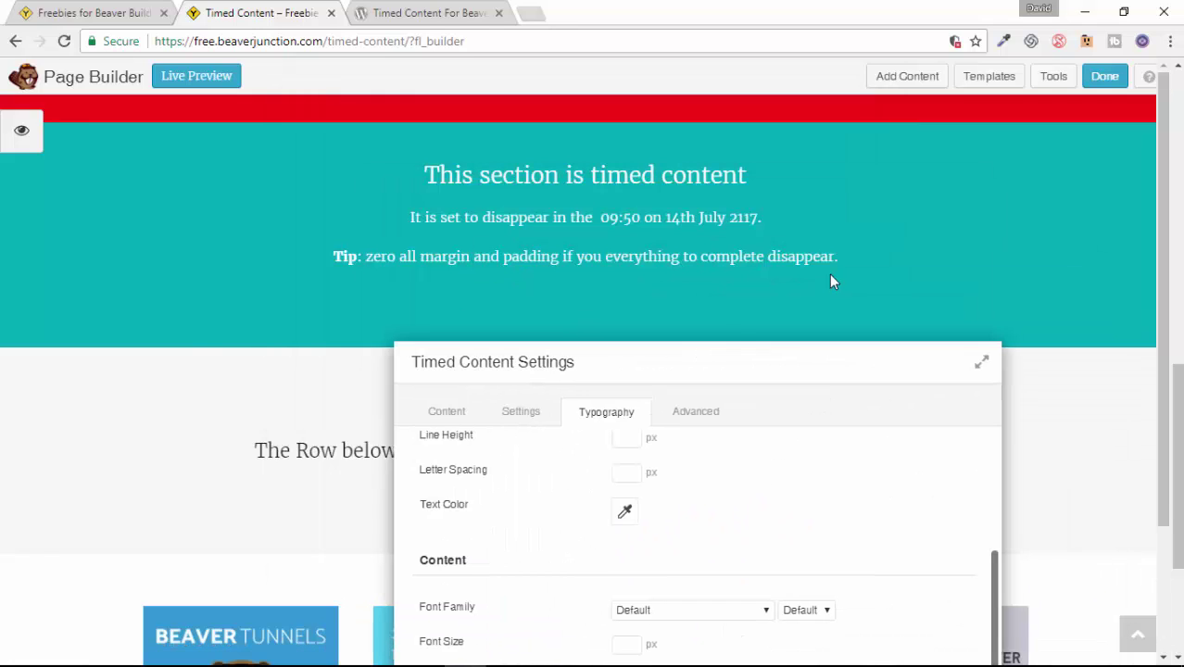
pyautogui.click(716, 359)
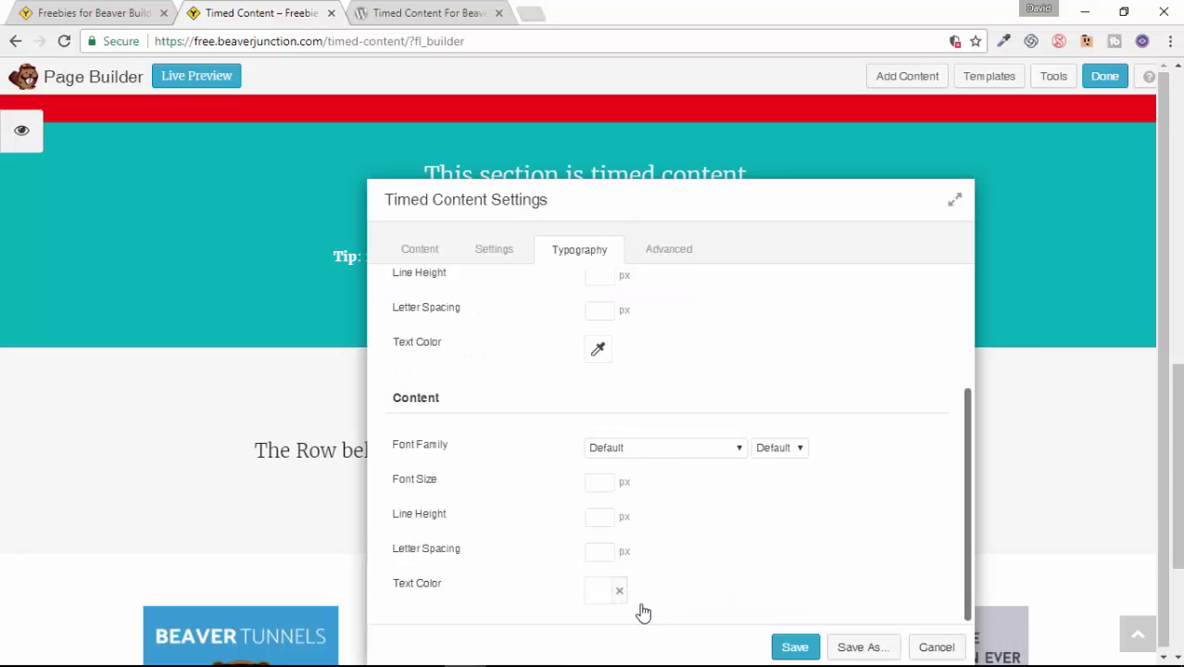
pyautogui.moveTo(651, 212); pyautogui.dragTo(597, 168)
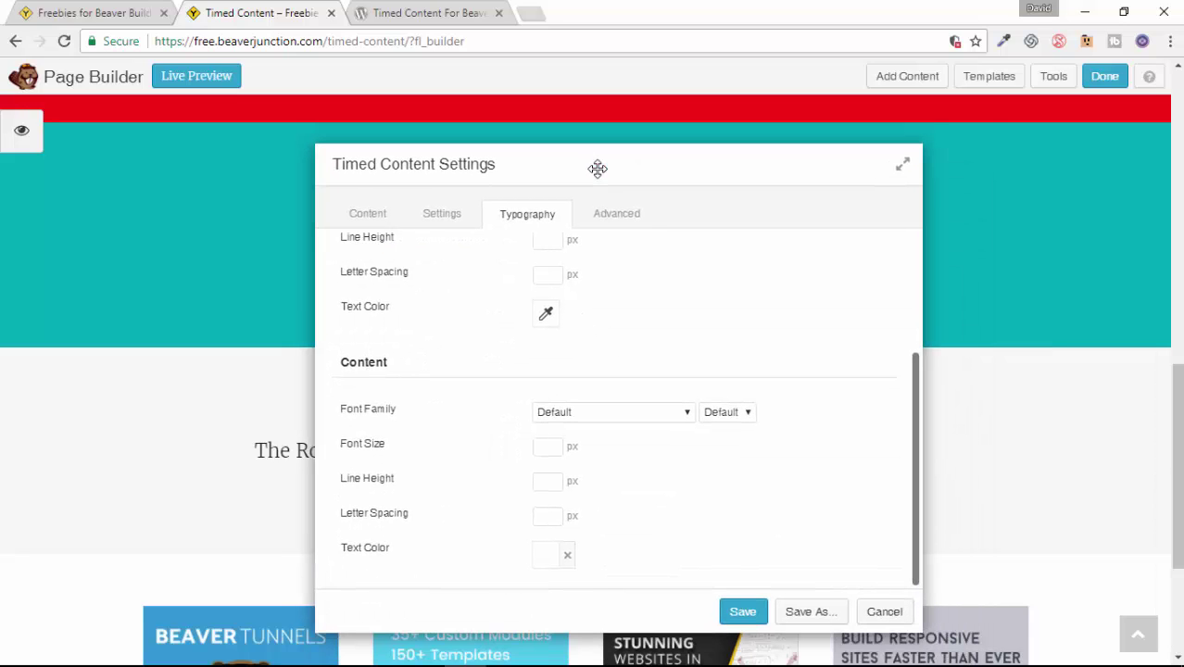